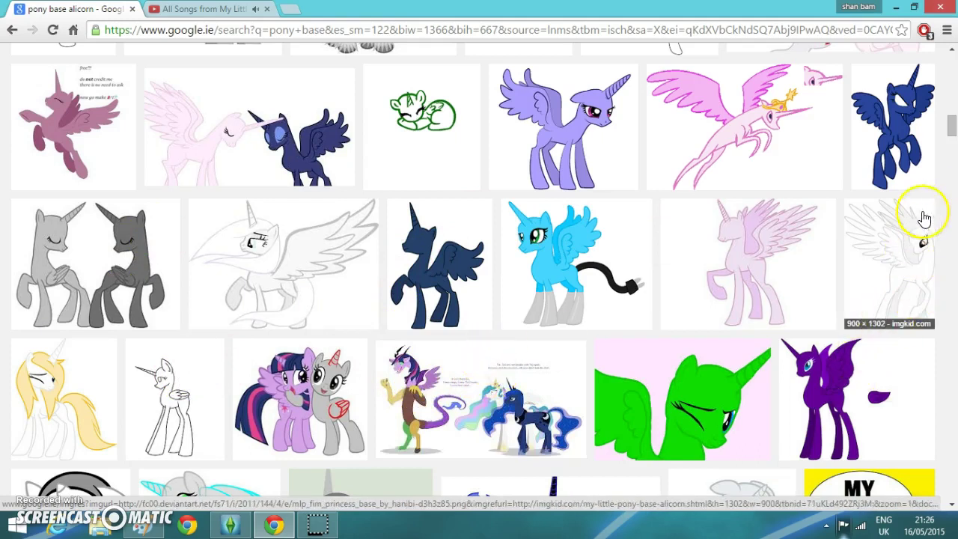
Step: Preview the Unamused Alicorn pony base in the image results, copy its image URL, and switch to Paint
left_click_drag(952, 116, 949, 69)
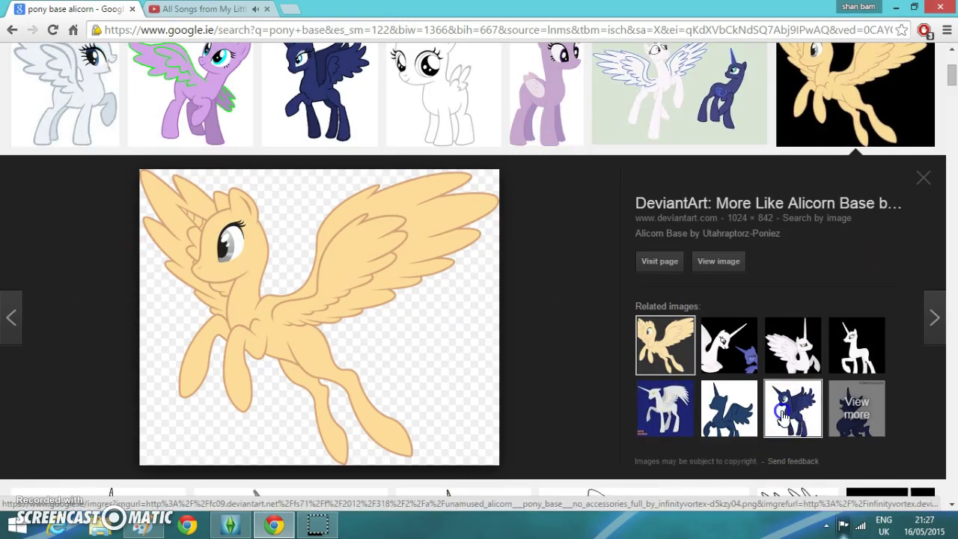
left_click(782, 410)
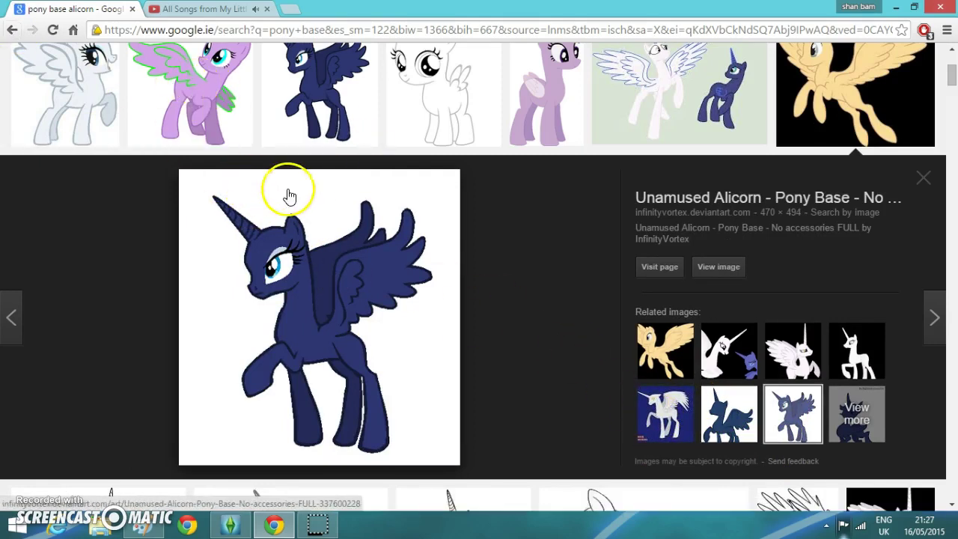
right_click(360, 299)
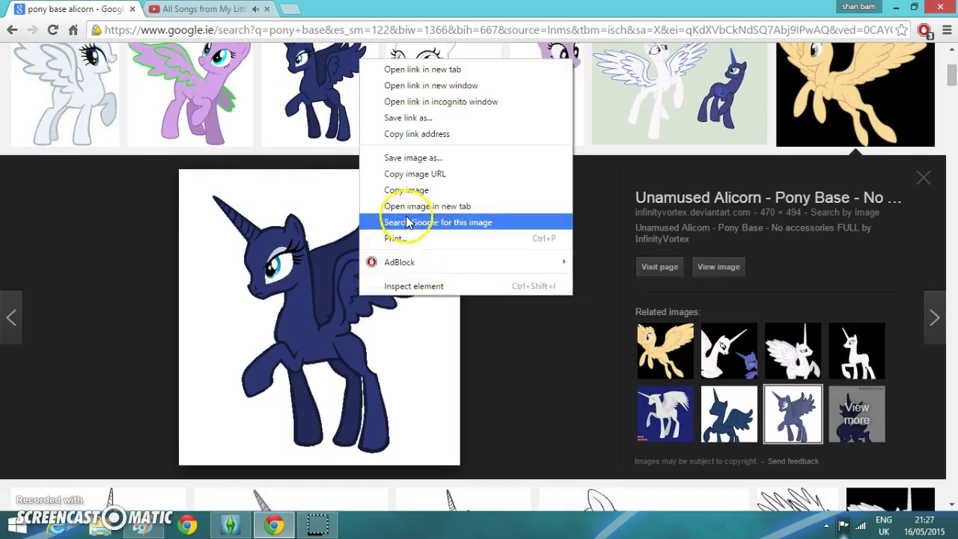
left_click(390, 174)
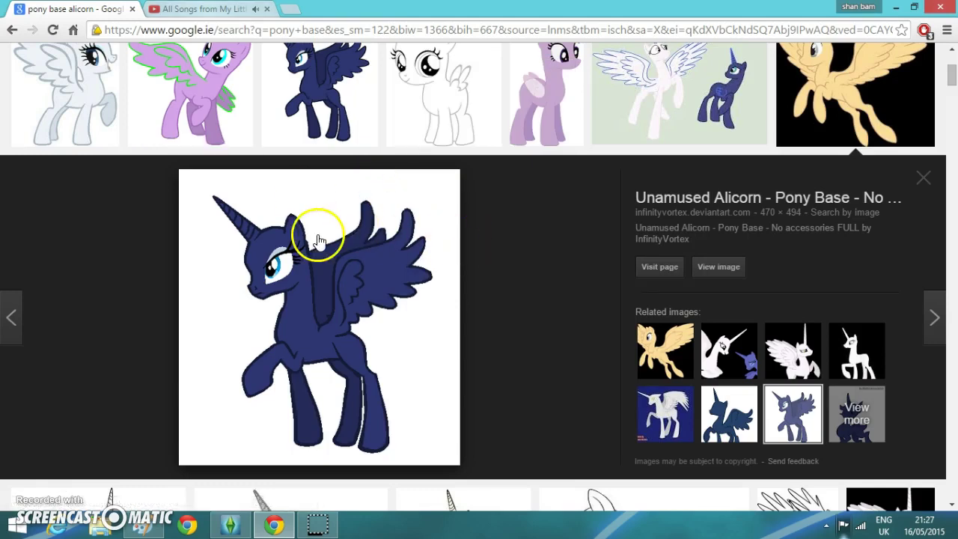
left_click(143, 482)
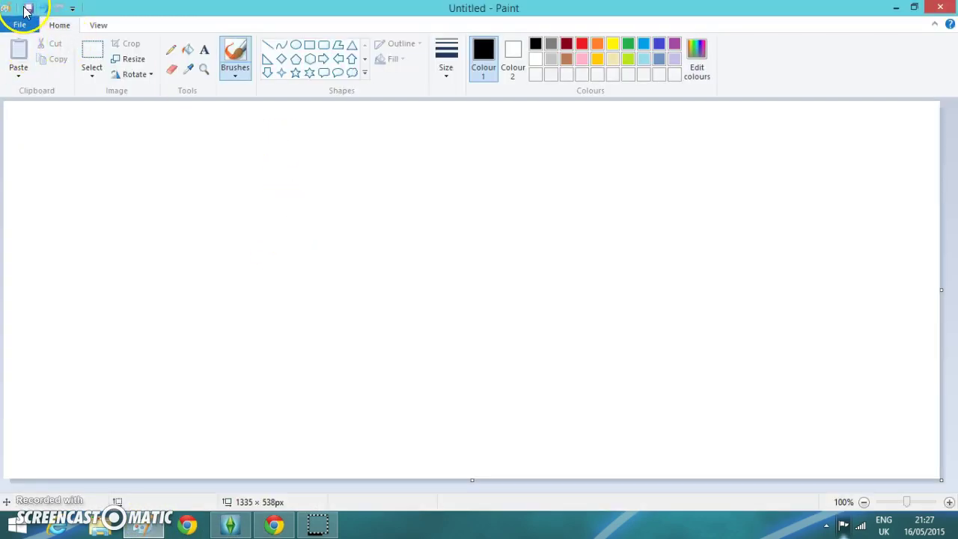
Step: Paste the picture lve from the Pictures folder onto the blank canvas and move it toward the canvas's middle
left_click(19, 73)
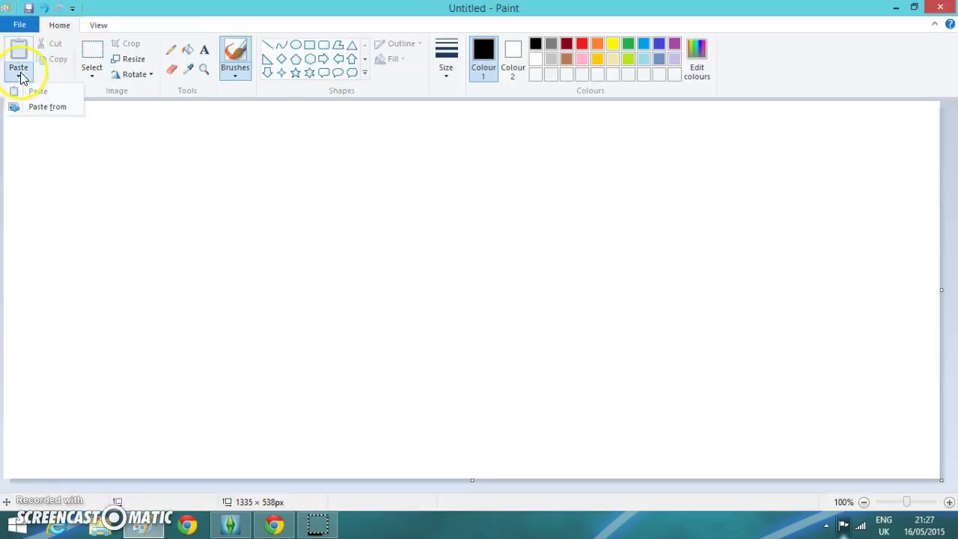
left_click(48, 107)
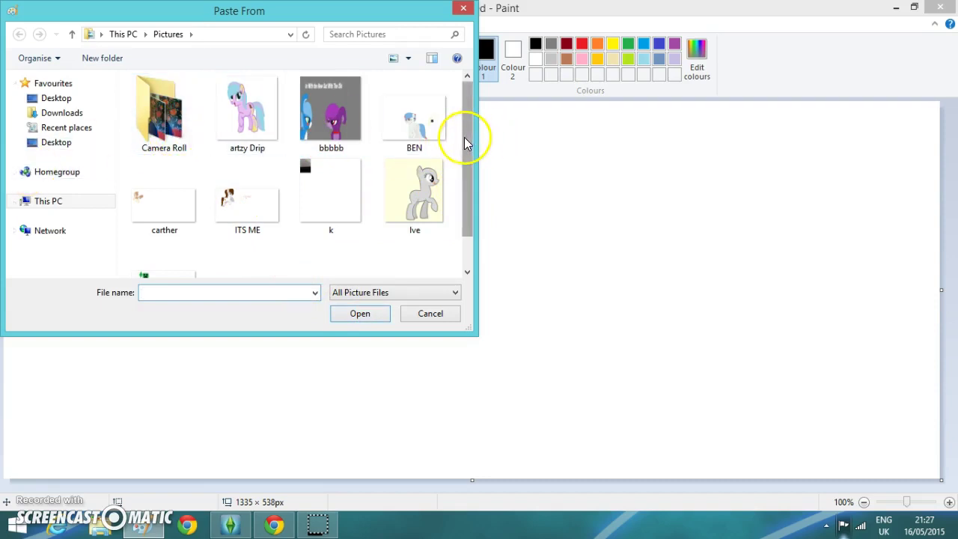
mouse_move(463, 144)
left_mouse_down()
mouse_move(479, 205)
mouse_move(470, 131)
left_mouse_up()
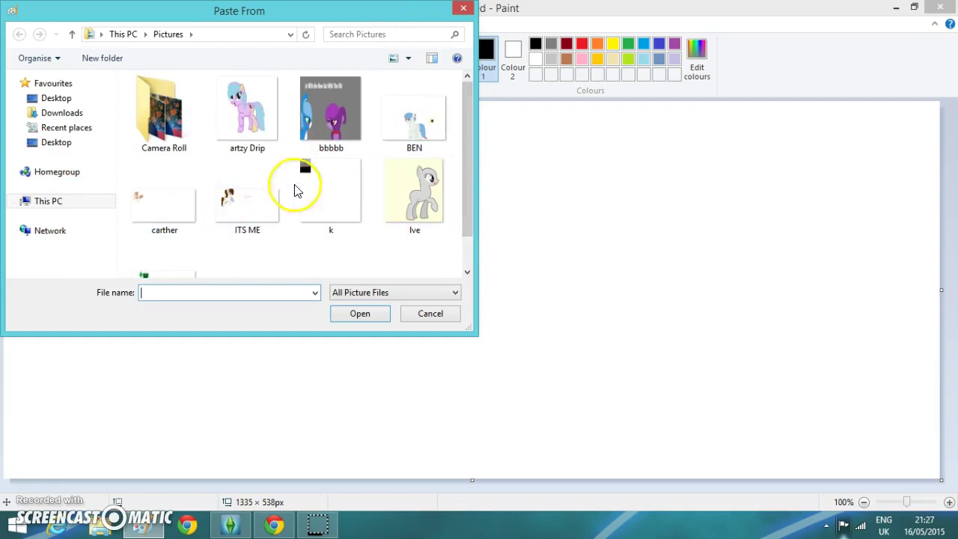
left_click(419, 204)
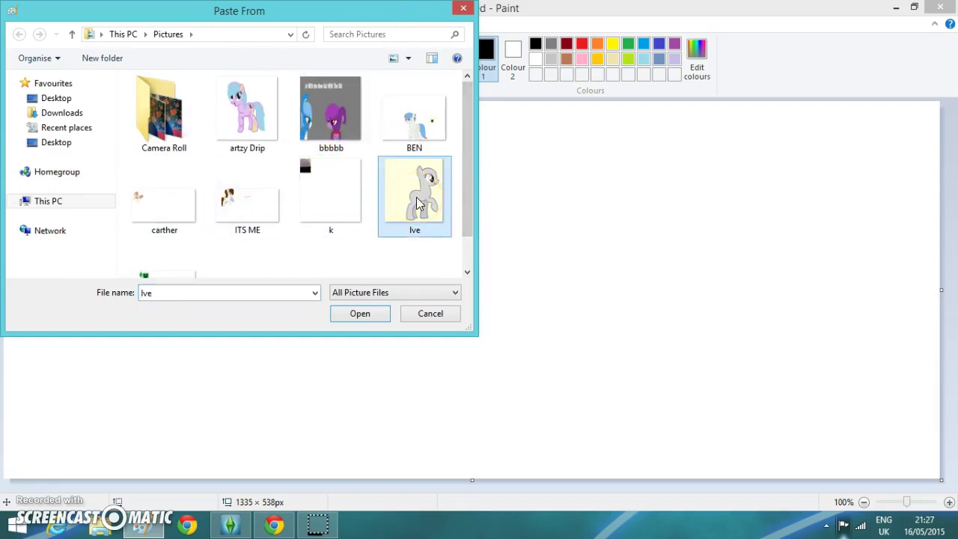
left_click(360, 314)
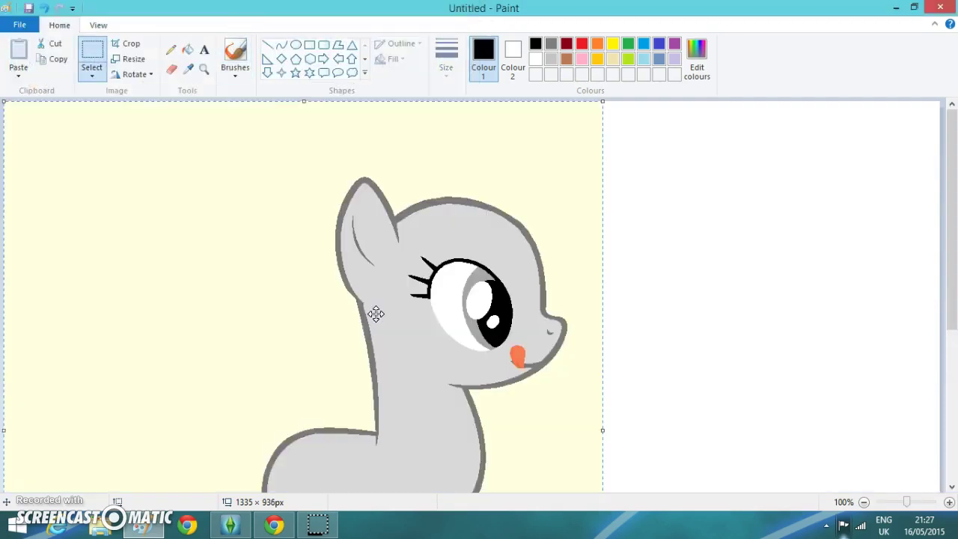
left_click_drag(499, 287, 582, 222)
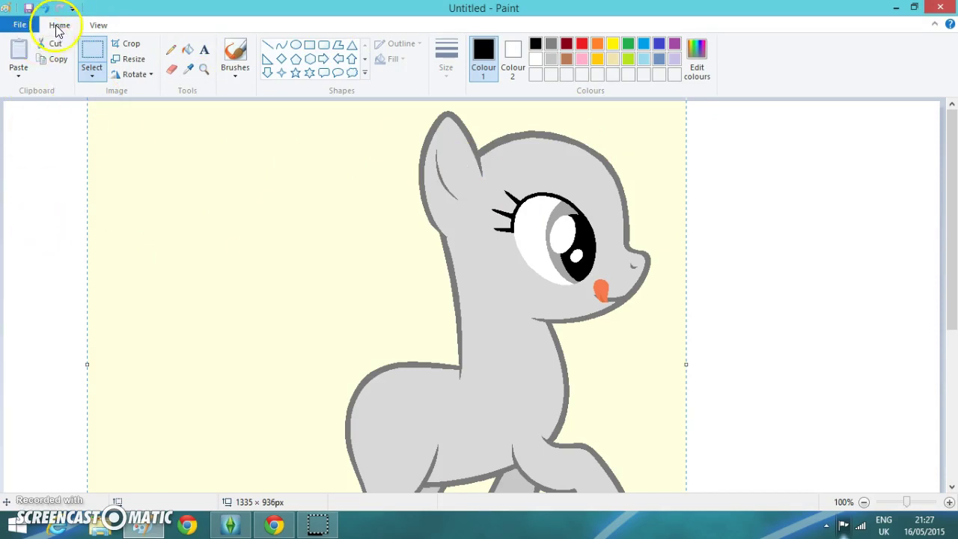
Step: Zoom the canvas out to 50% and deselect the pasted pony picture
left_click(91, 26)
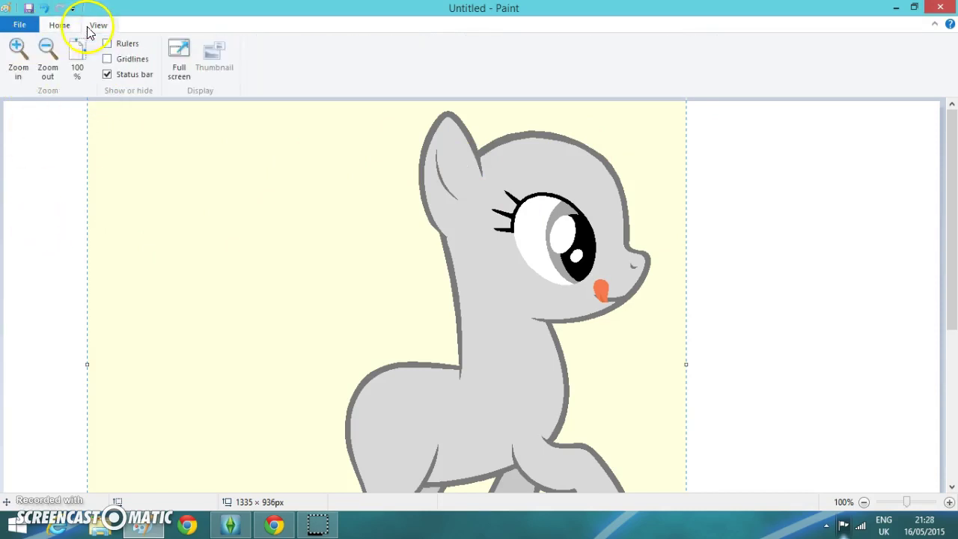
left_click(49, 54)
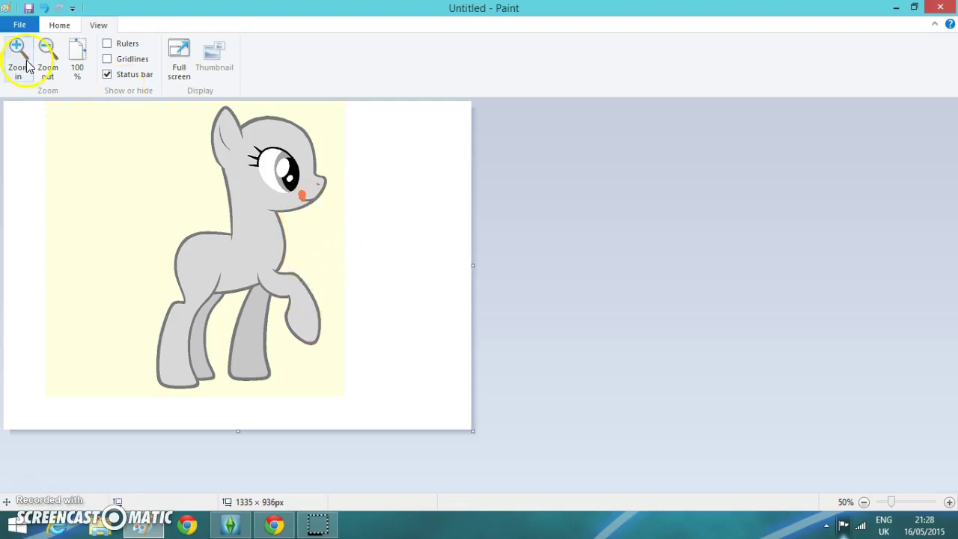
left_click(9, 8)
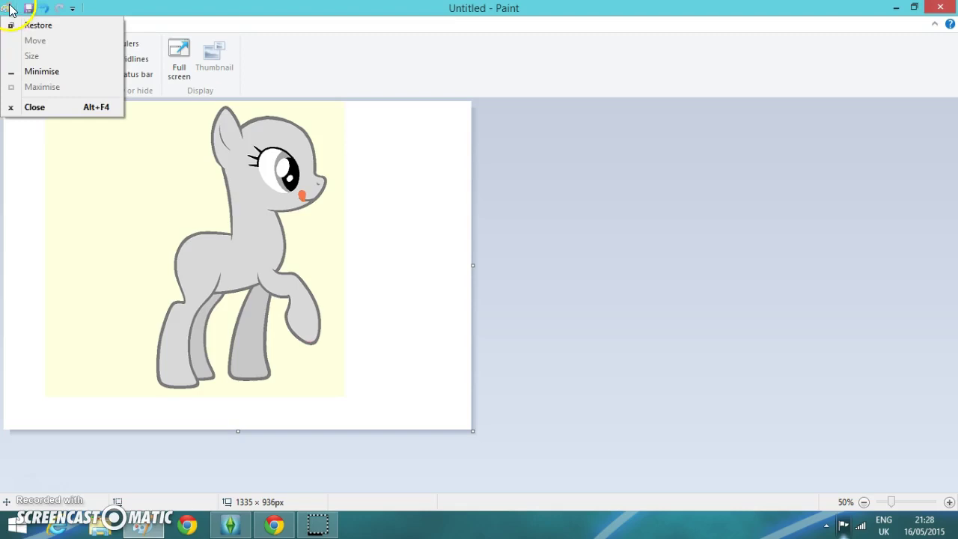
left_click(5, 10)
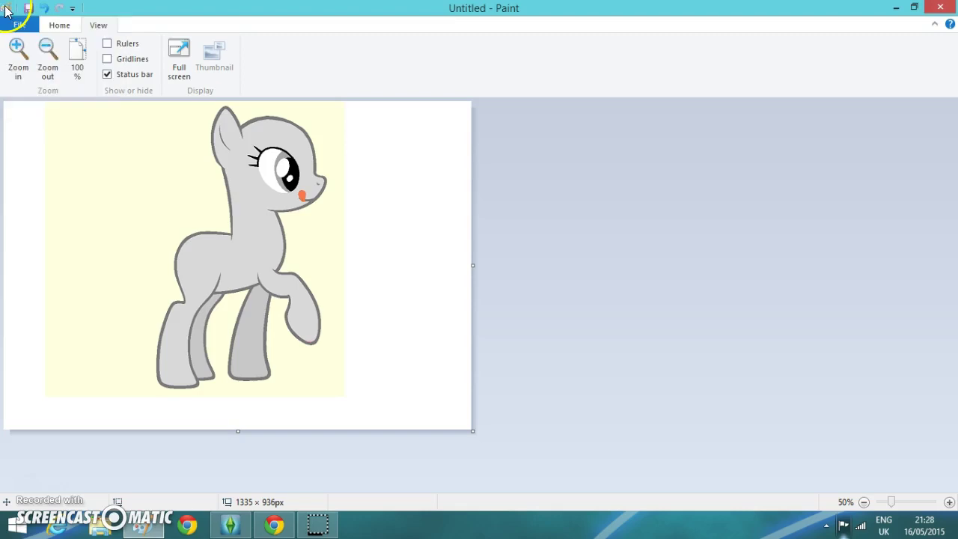
left_click(59, 25)
left_click_drag(241, 195, 247, 205)
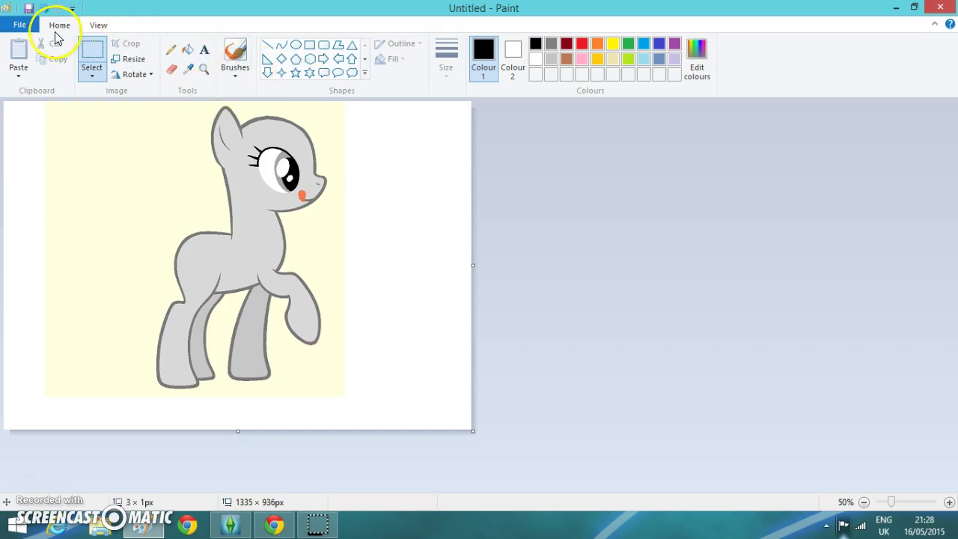
Step: Undo the first pasted picture, paste lve from the Pictures folder again, and move it away from the canvas corner
left_click(45, 9)
left_click(19, 74)
left_click(41, 110)
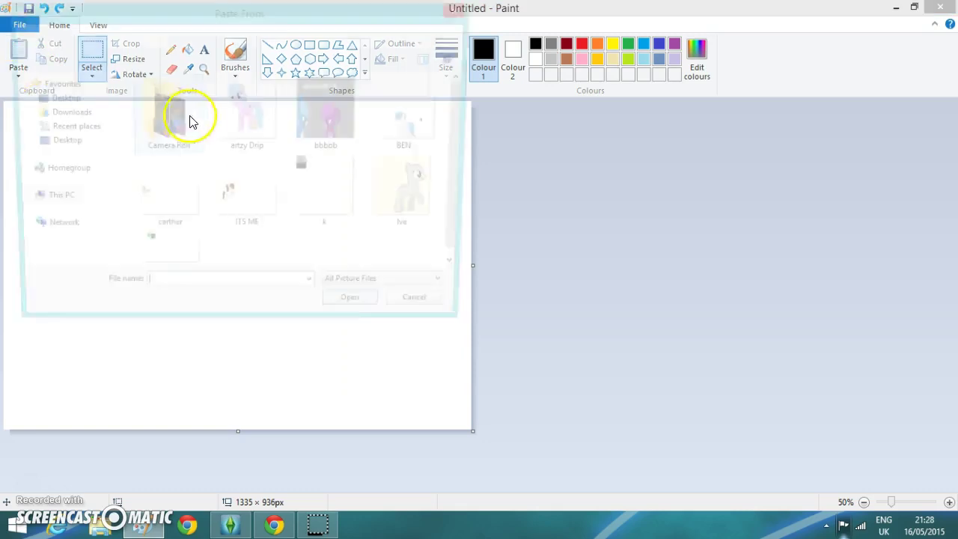
left_click(381, 186)
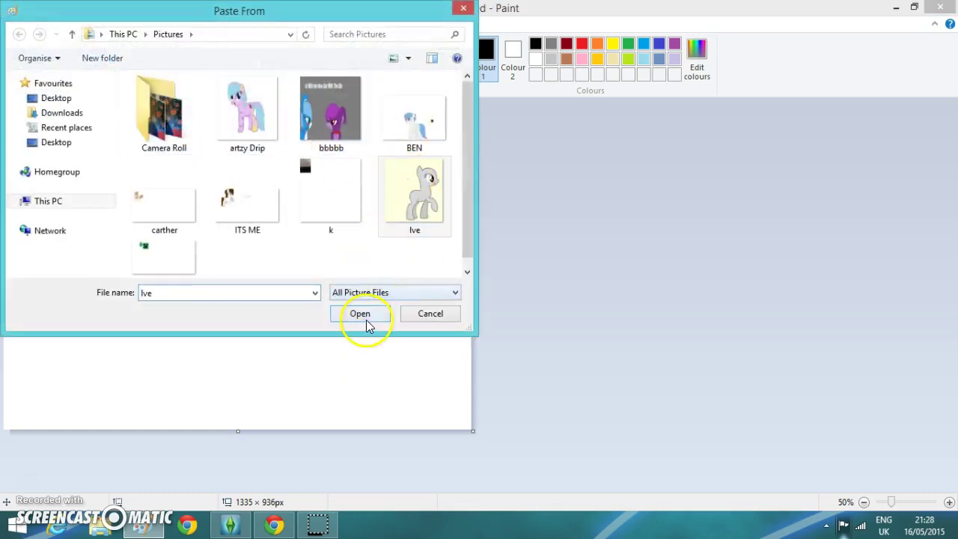
left_click(366, 324)
left_click_drag(294, 270, 203, 176)
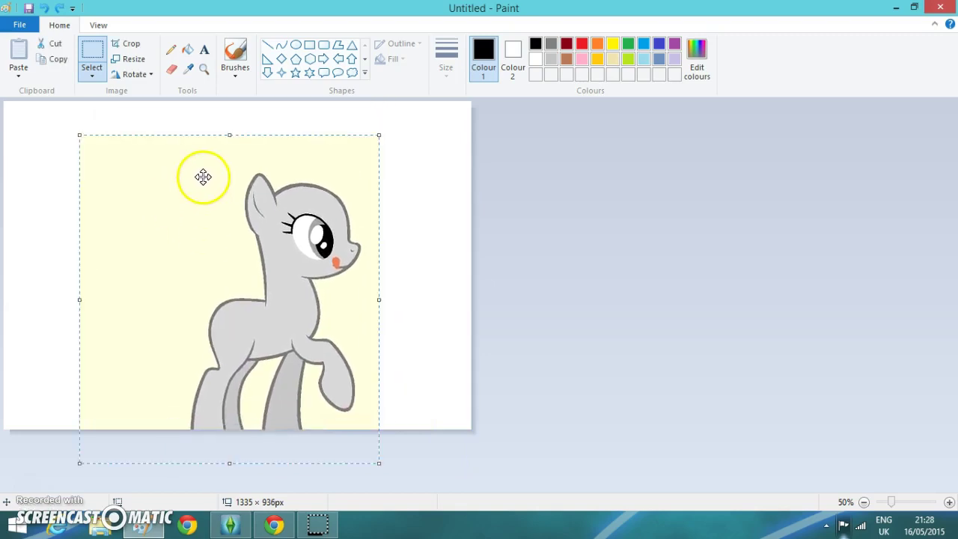
Step: Shrink the pasted pony picture's height to about 854 × 768 px and position it so the whole pony fits on the canvas
left_click_drag(231, 136, 229, 187)
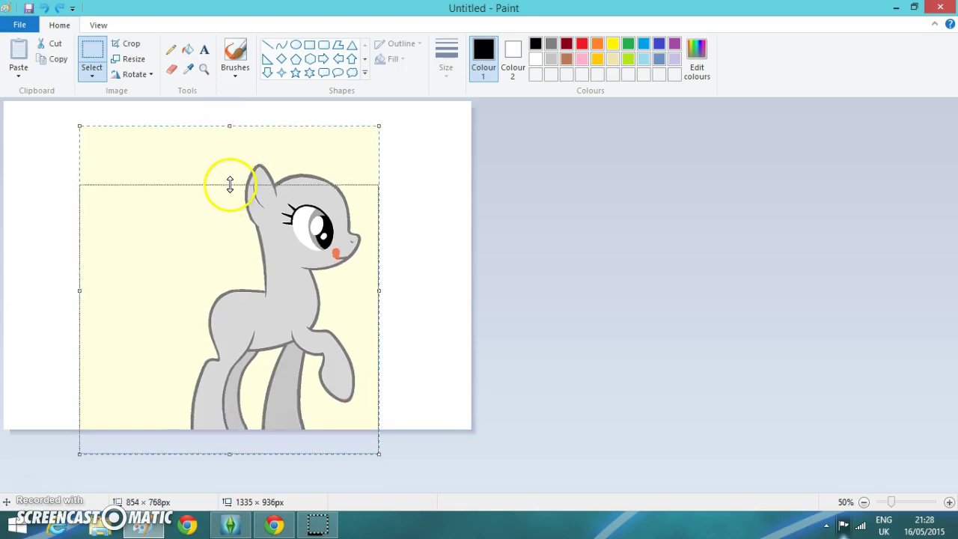
left_click_drag(237, 229, 231, 120)
left_click_drag(245, 271, 246, 320)
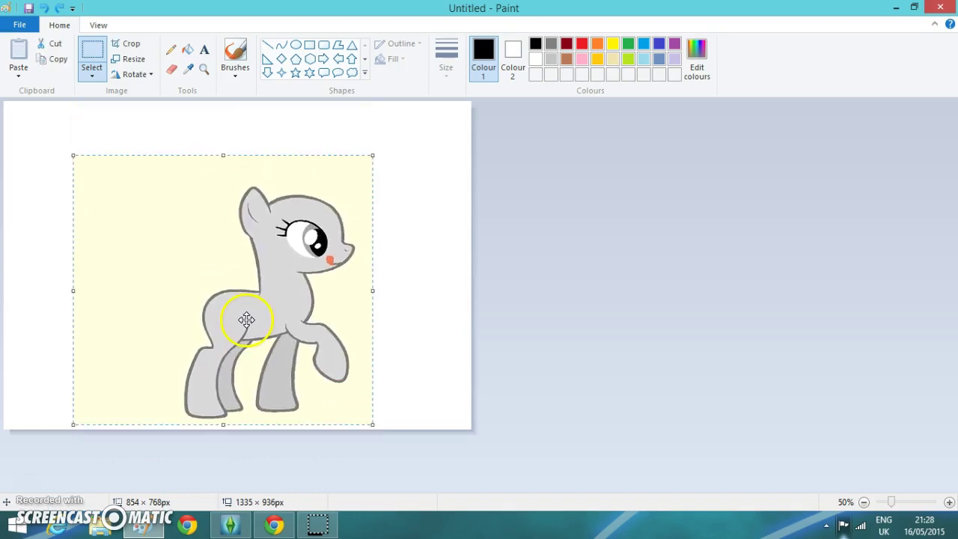
Step: Fill the pony picture's pale yellow background with white
left_click(538, 60)
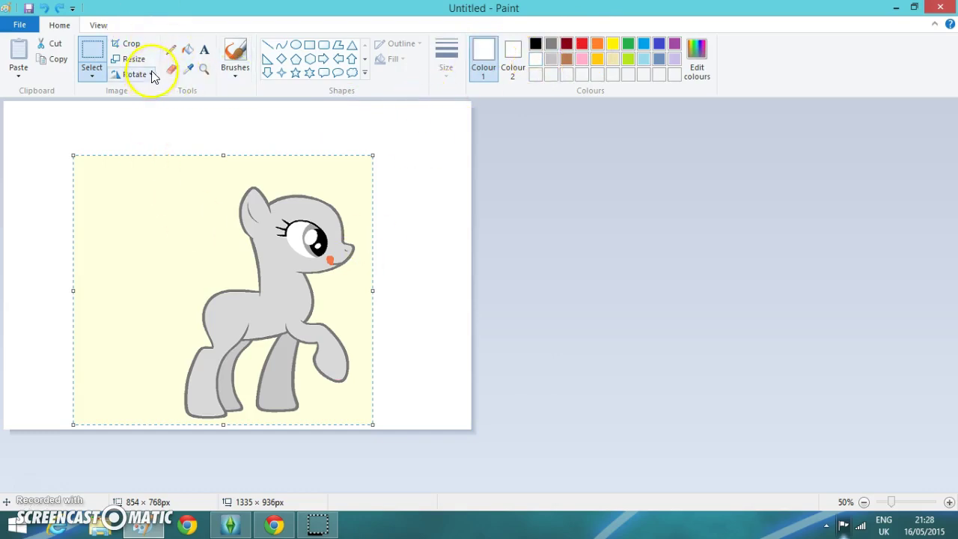
left_click(186, 58)
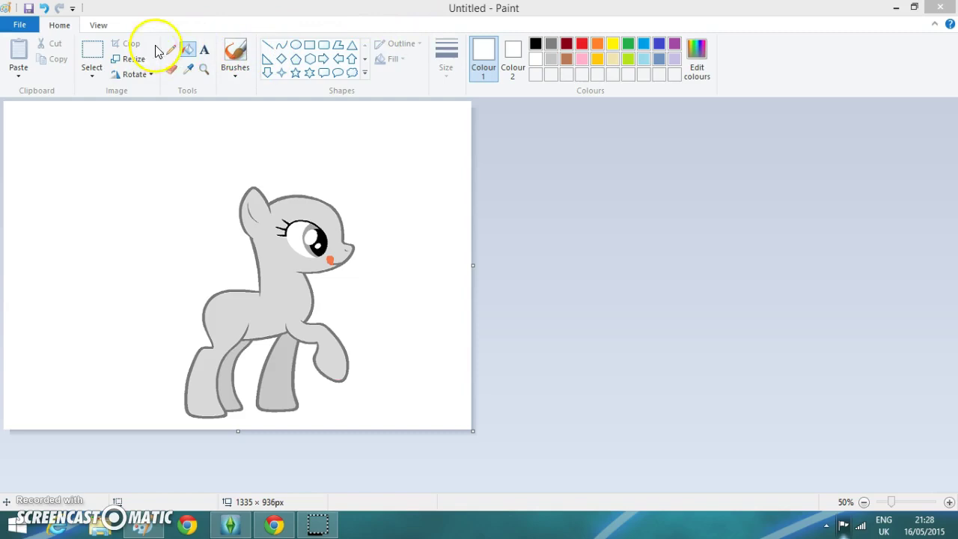
Step: Choose the Curve shape with black as Colour 1 for drawing the hair outline
left_click(234, 51)
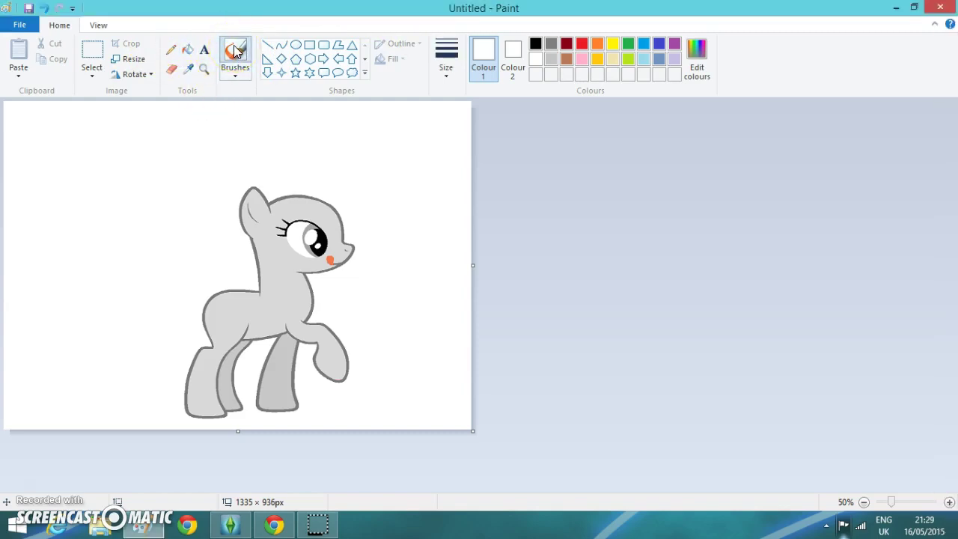
left_click(281, 45)
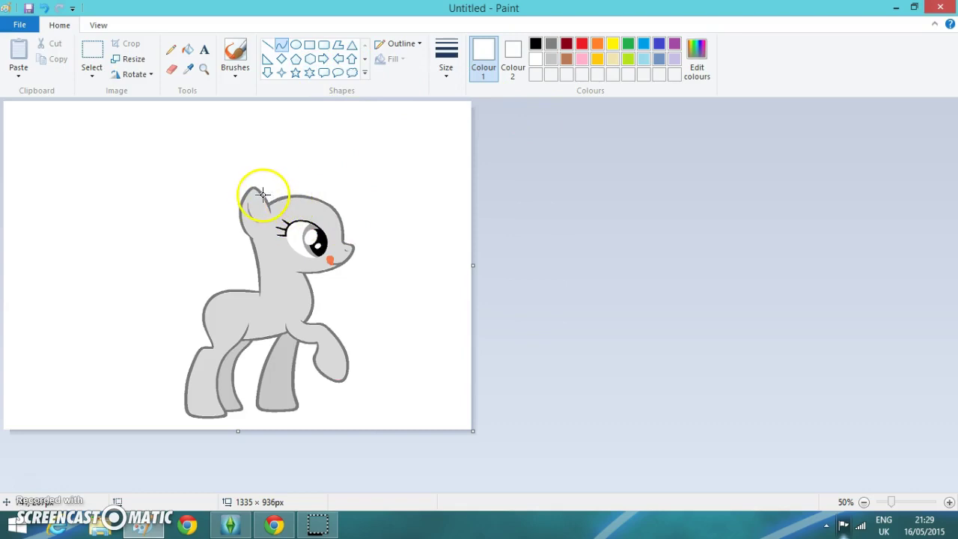
mouse_move(262, 185)
left_mouse_down()
mouse_move(301, 162)
mouse_move(269, 173)
mouse_move(266, 199)
left_mouse_up()
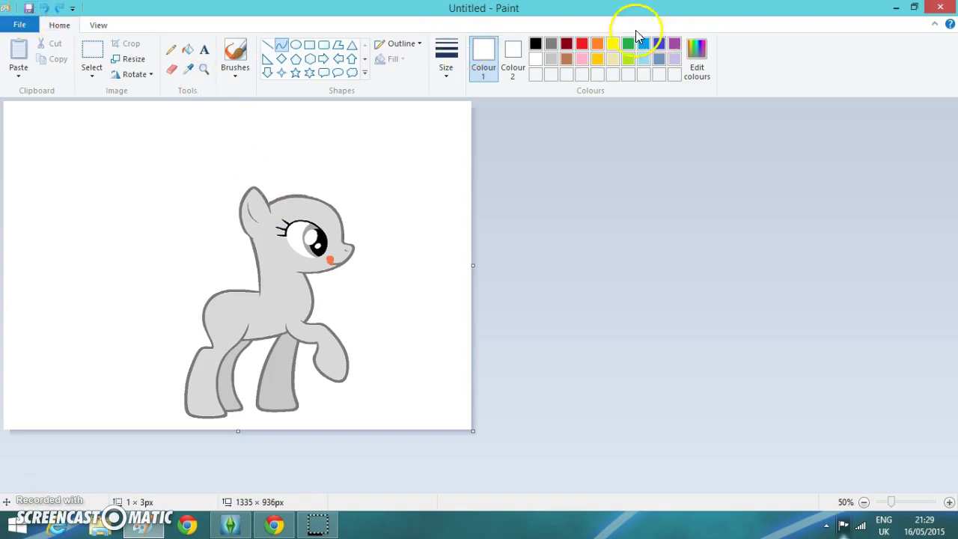
left_click(534, 43)
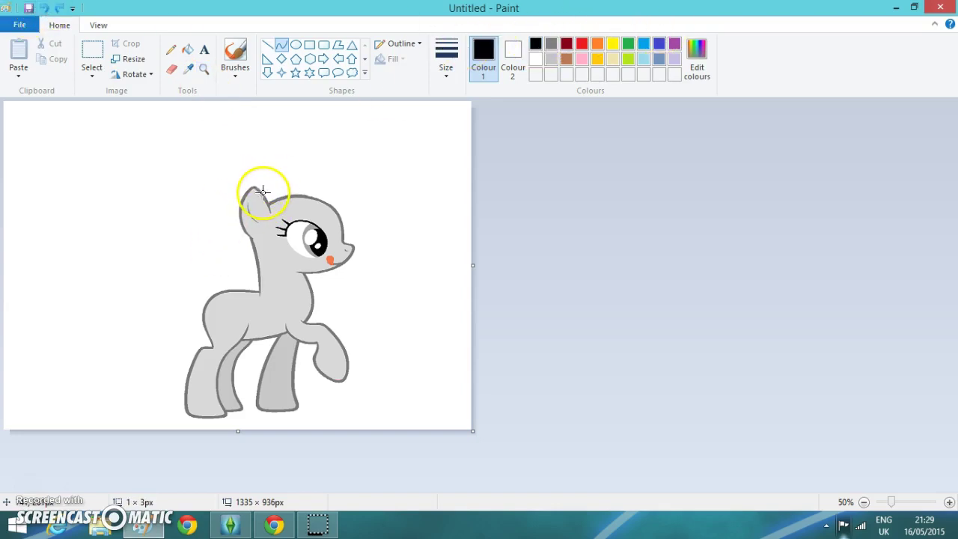
Step: Try black curves from the pony's ear across the top of its head, undoing each one
left_click_drag(262, 193, 358, 235)
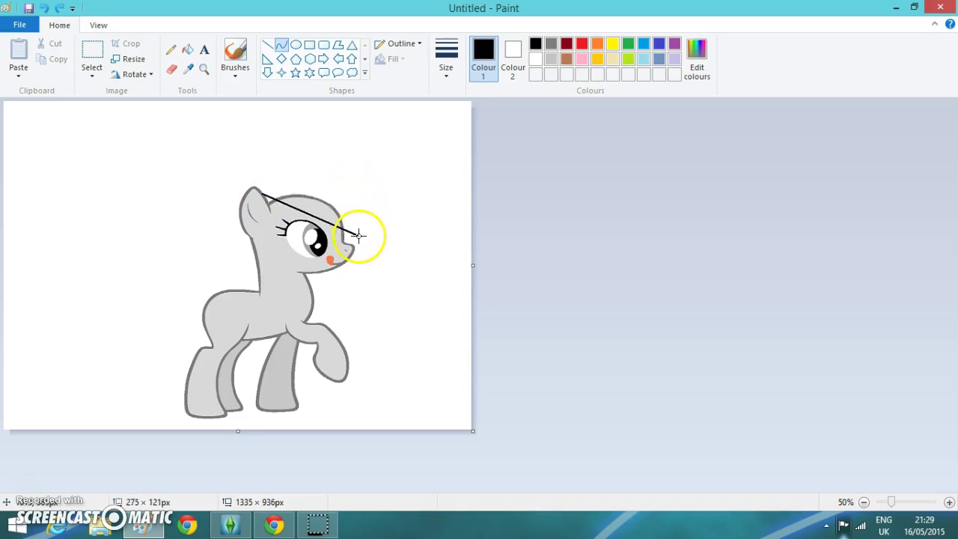
left_click_drag(312, 206, 344, 185)
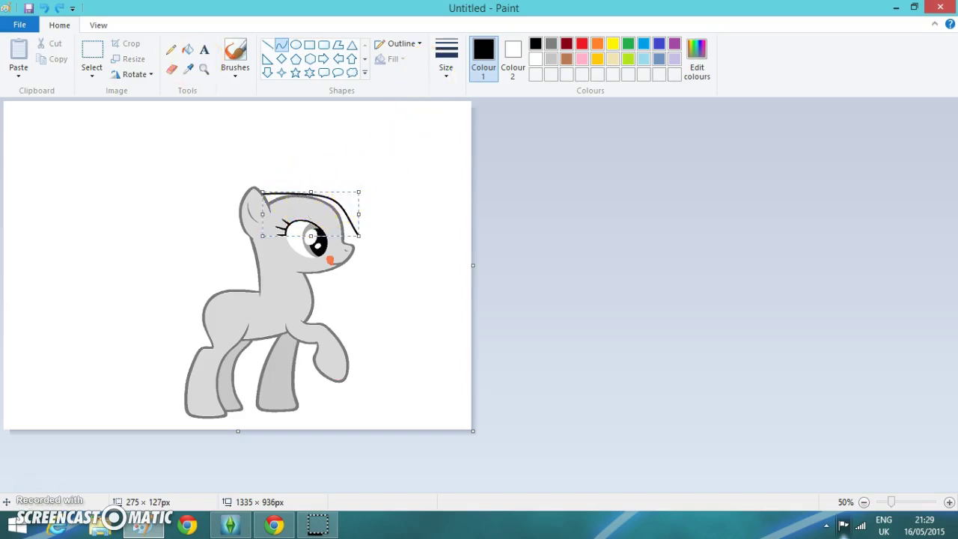
left_click(45, 9)
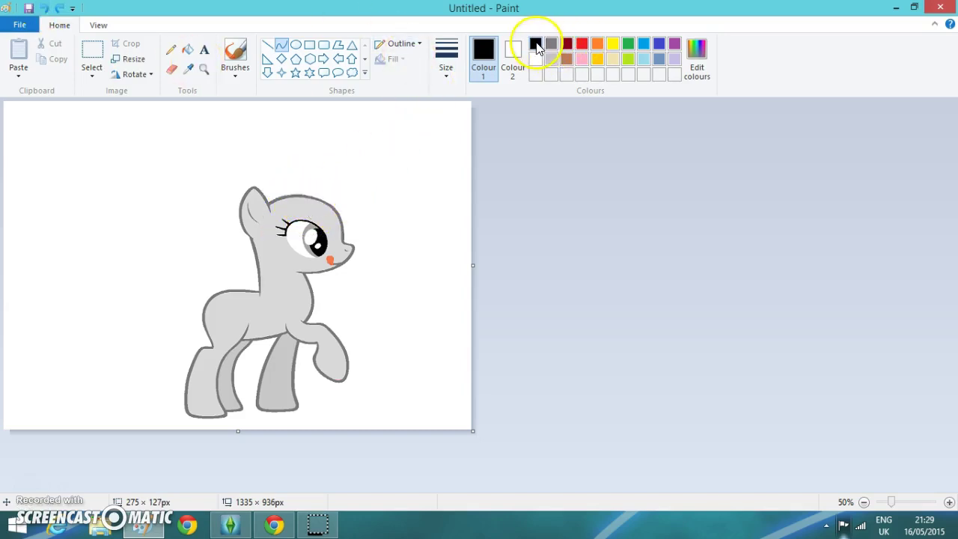
mouse_move(299, 182)
left_mouse_down()
mouse_move(385, 195)
mouse_move(380, 207)
mouse_move(371, 188)
mouse_move(359, 199)
mouse_move(306, 177)
mouse_move(276, 184)
mouse_move(297, 167)
mouse_move(284, 175)
left_mouse_up()
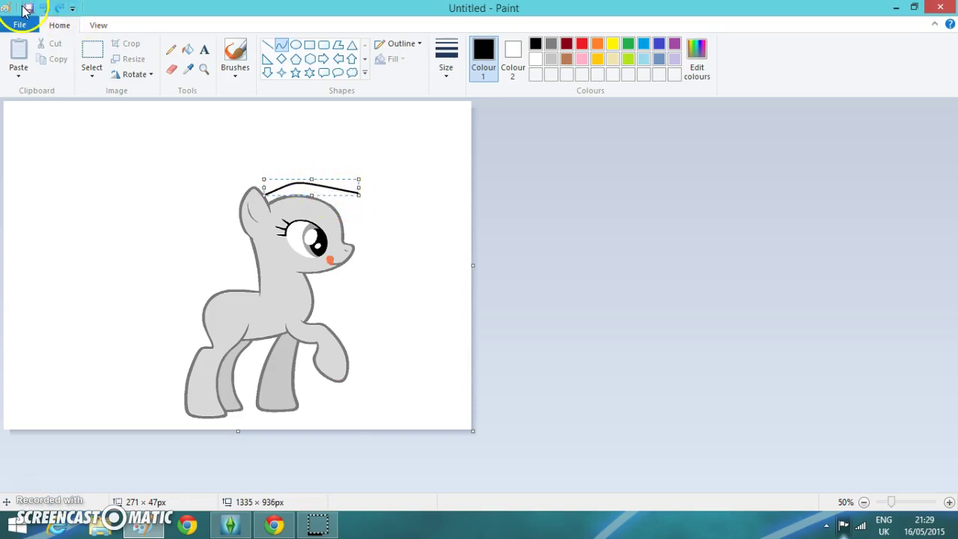
left_click(42, 8)
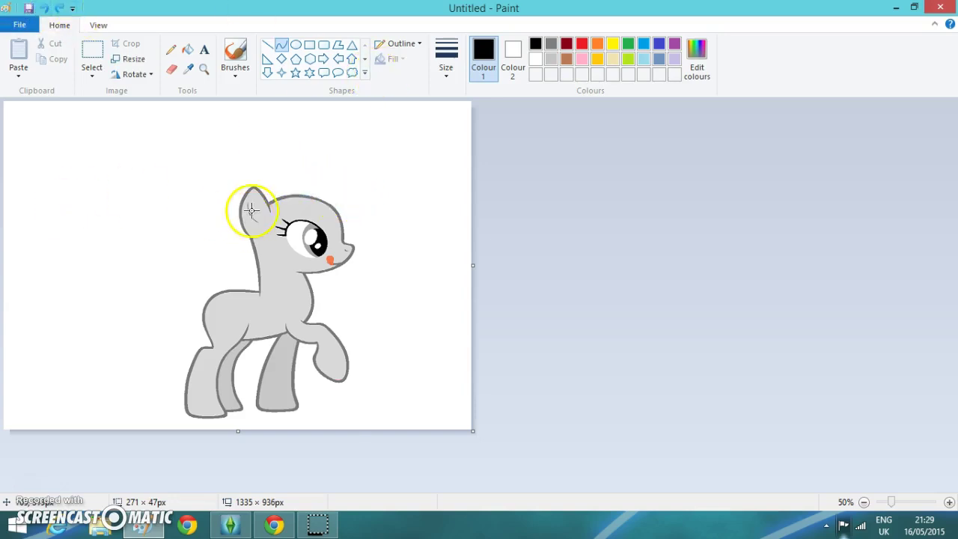
Step: Try a black curve about 203 × 307 px from the back of the ear down behind the neck, and undo it
left_click_drag(240, 209, 169, 300)
left_click_drag(203, 246, 191, 204)
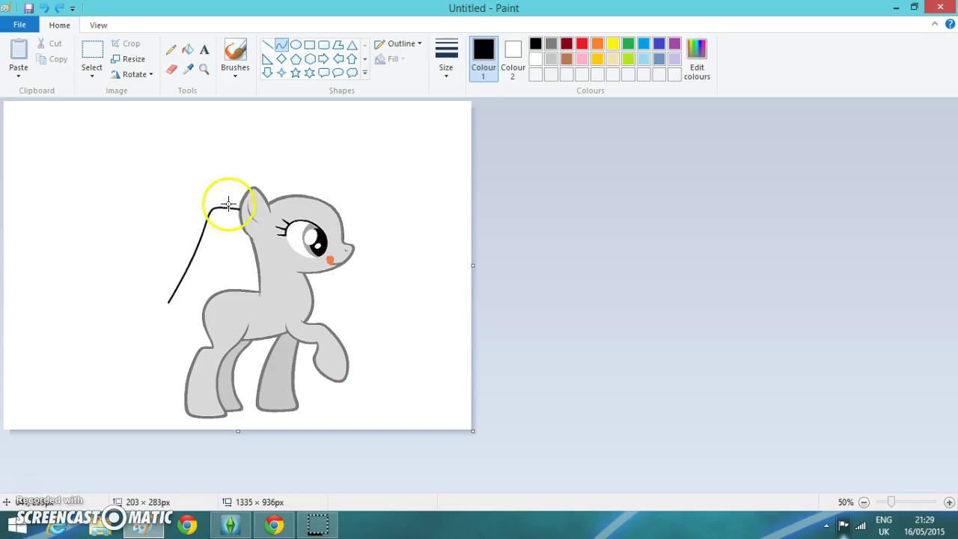
left_click_drag(190, 197, 191, 195)
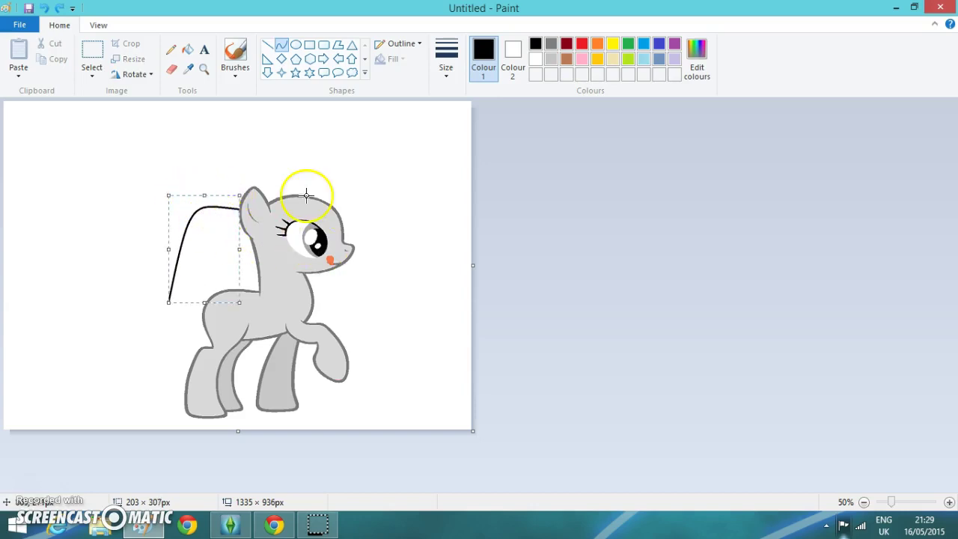
left_click(45, 9)
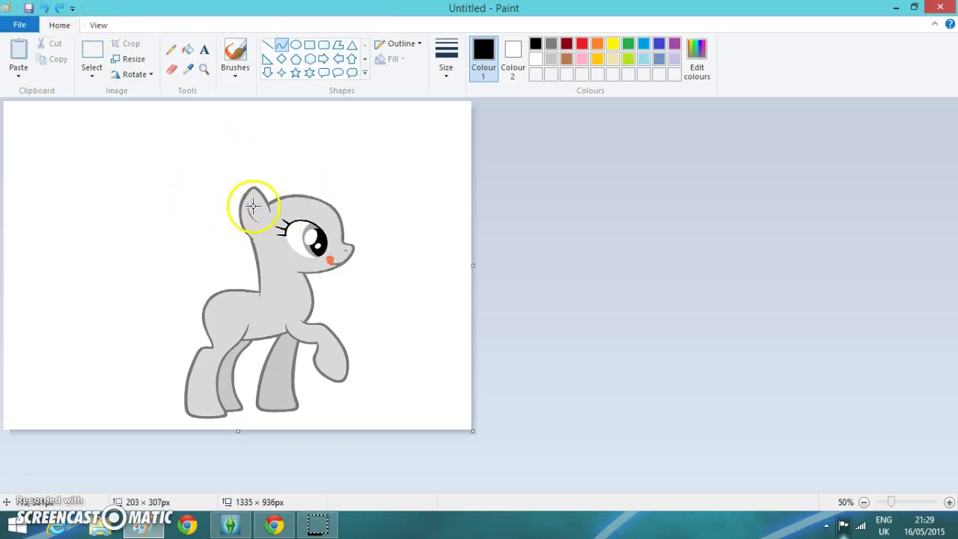
Step: Try black curves about 153 × 45 px and 225 × 327 px from the back of the pony's ear, undoing each one
left_click_drag(239, 203, 221, 191)
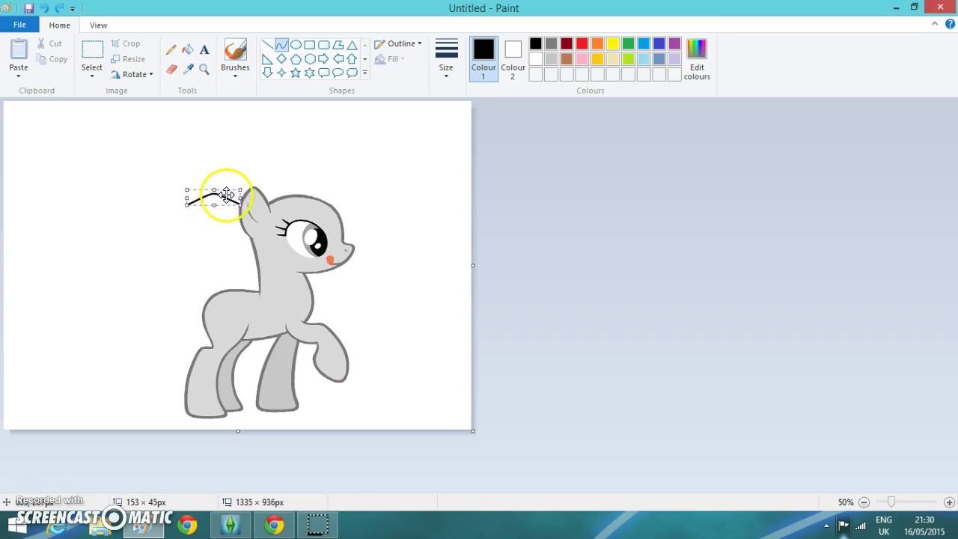
left_click(45, 8)
mouse_move(242, 205)
left_mouse_down()
mouse_move(192, 217)
mouse_move(187, 321)
left_mouse_up()
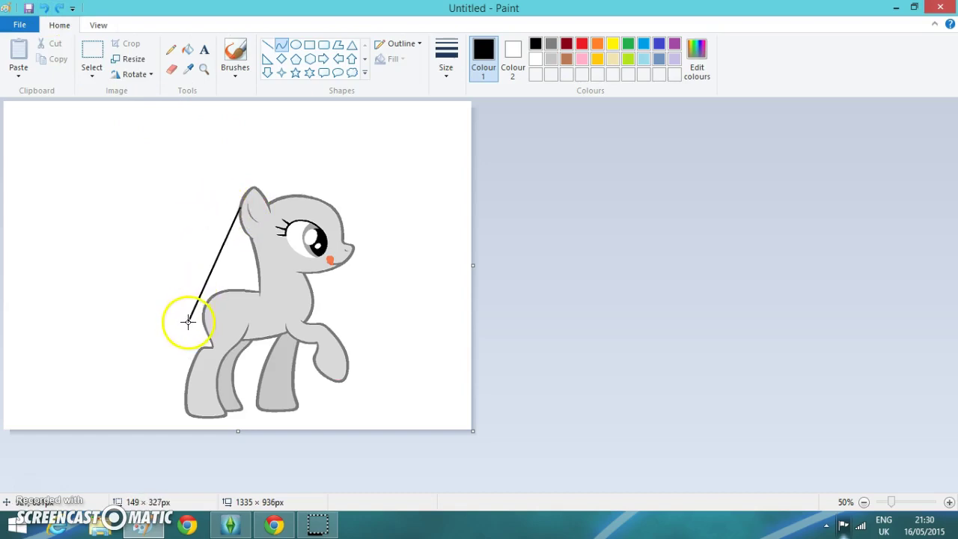
left_click_drag(212, 269, 162, 254)
left_click(161, 253)
left_click(48, 8)
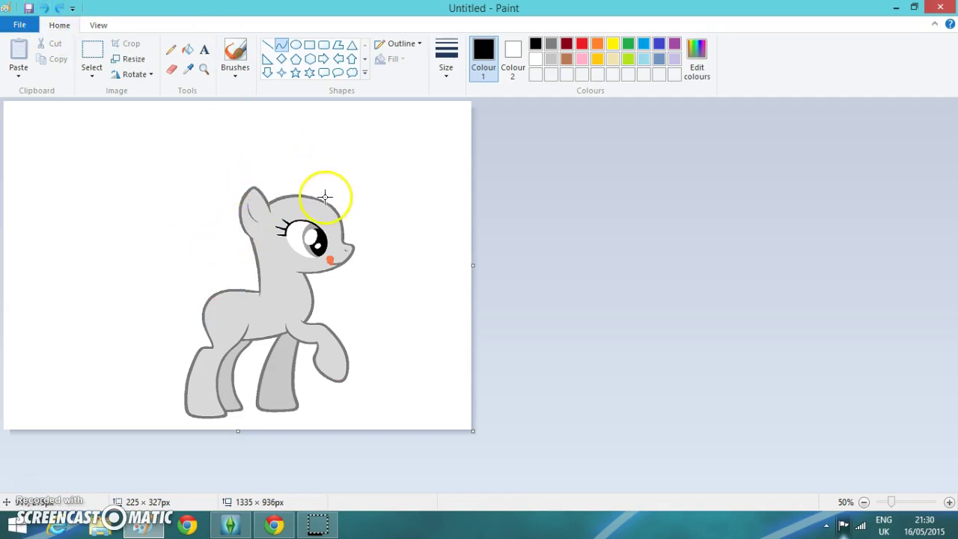
Step: Outline the fringe with two black curves from ear to forehead, the lower about 233 × 107 px, the upper about 247 × 135 px
left_click_drag(260, 187, 341, 233)
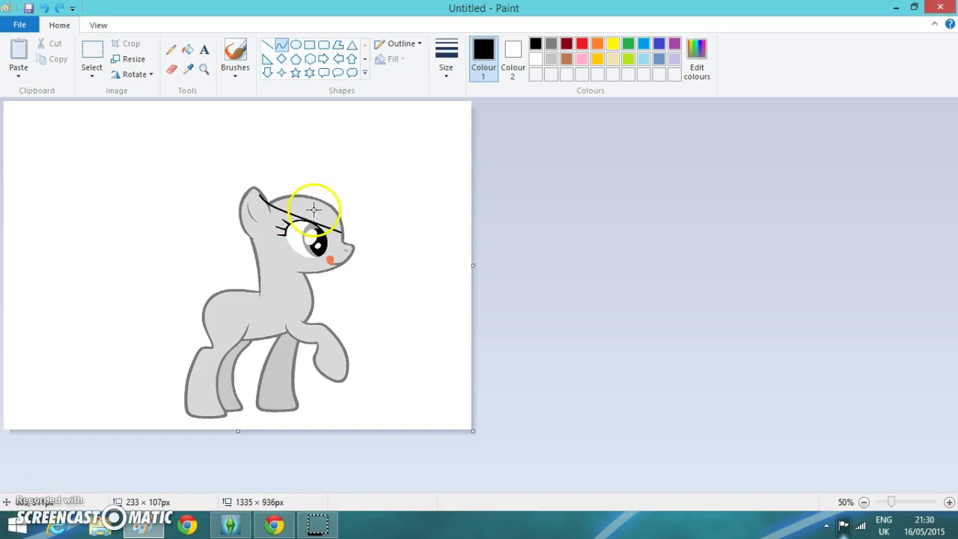
left_click_drag(261, 190, 263, 204)
left_click(406, 196)
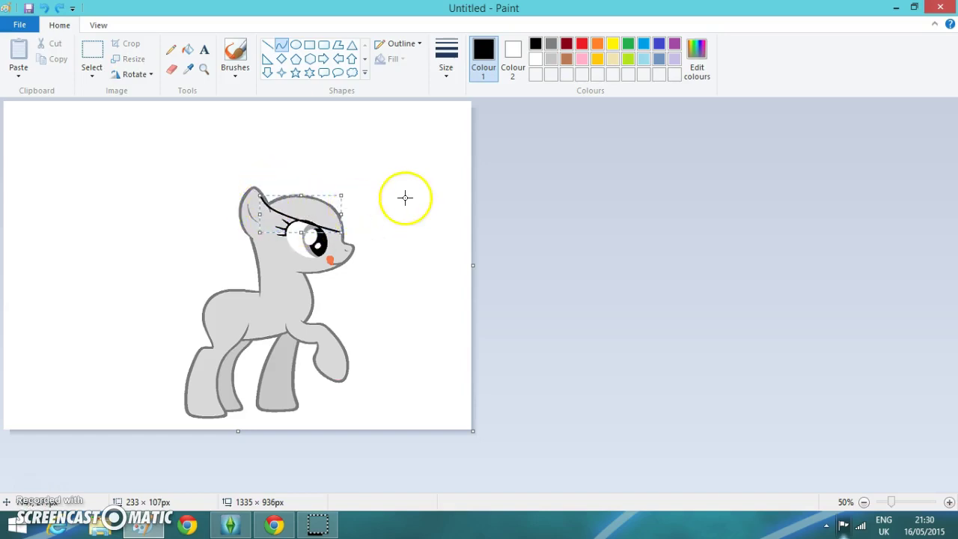
left_click_drag(261, 195, 343, 230)
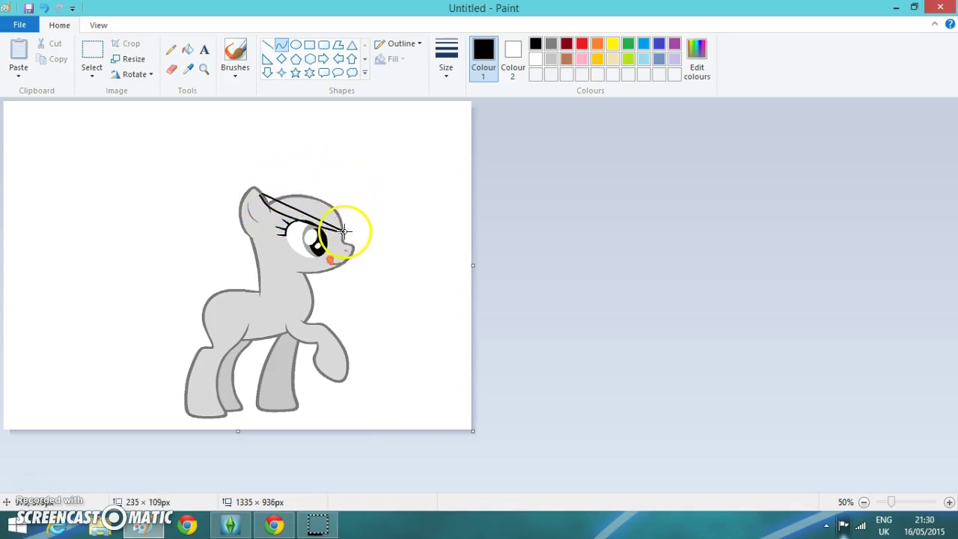
left_click_drag(316, 193, 330, 191)
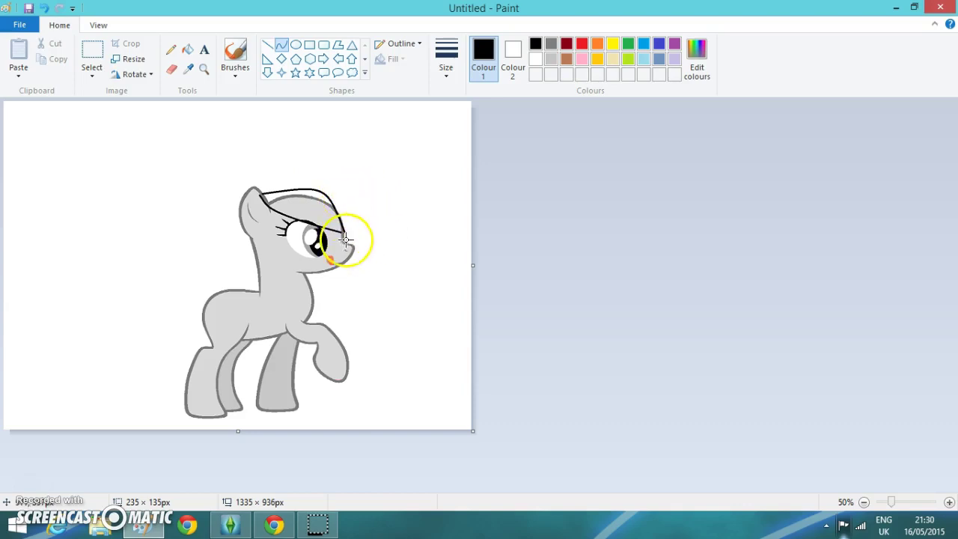
left_click_drag(342, 230, 350, 211)
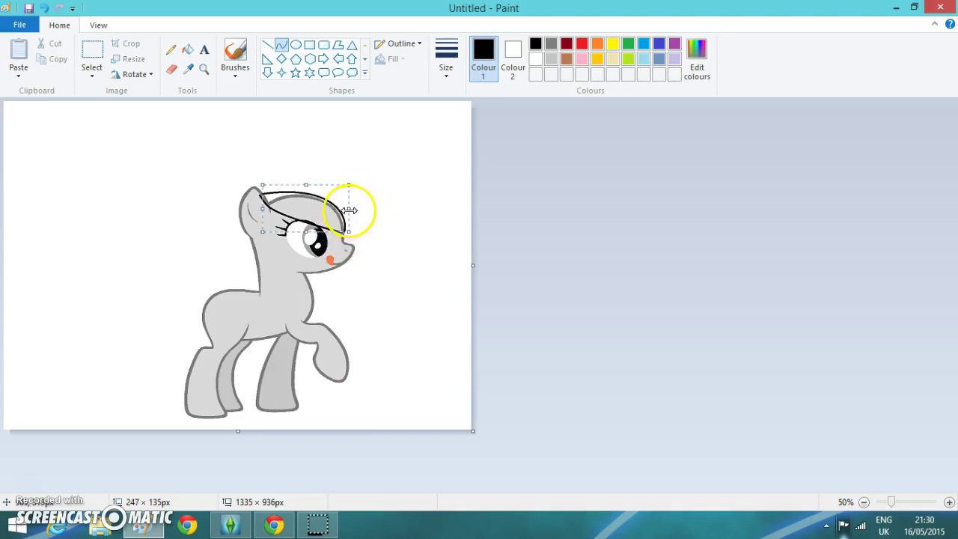
Step: Close the gaps between the two fringe curves at the ear and the forehead with black brush strokes
left_click(98, 25)
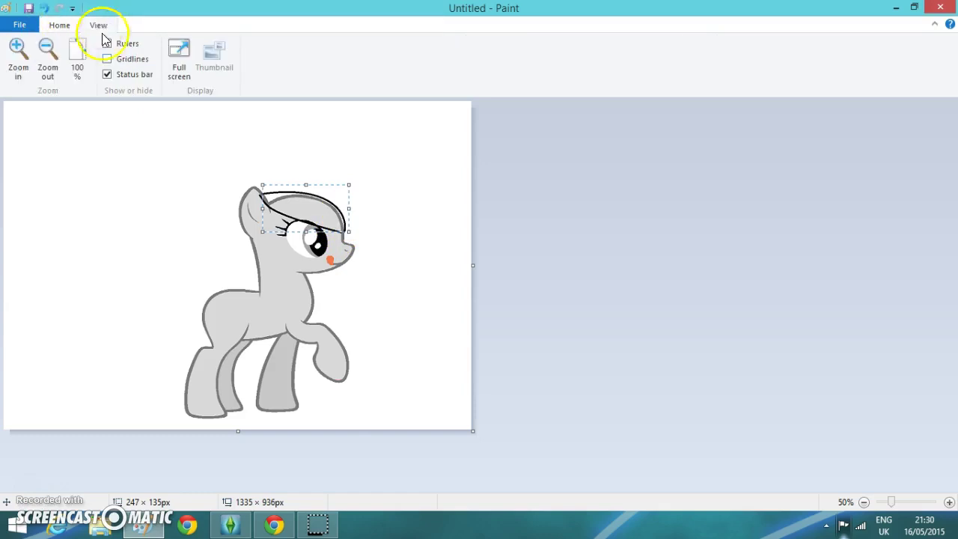
left_click(46, 60)
left_click(18, 66)
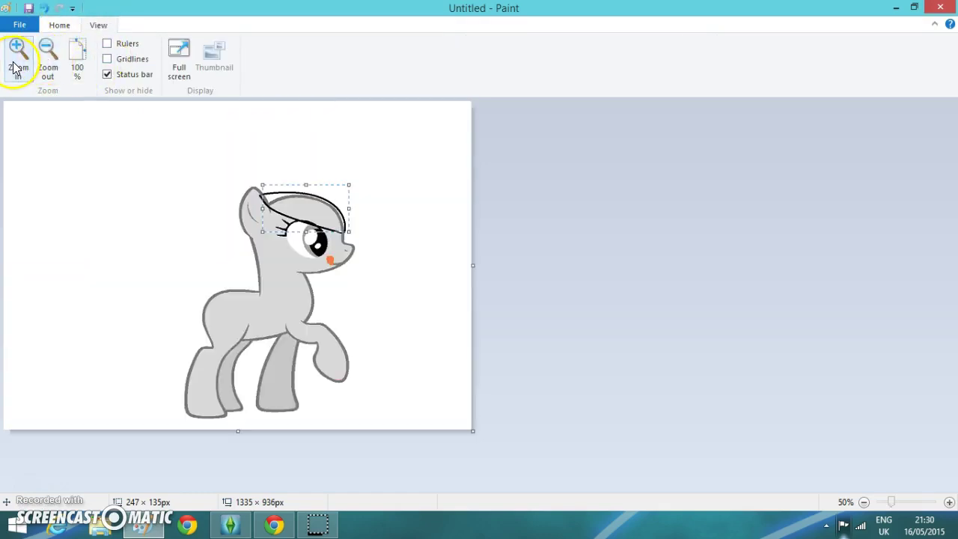
left_click(16, 67)
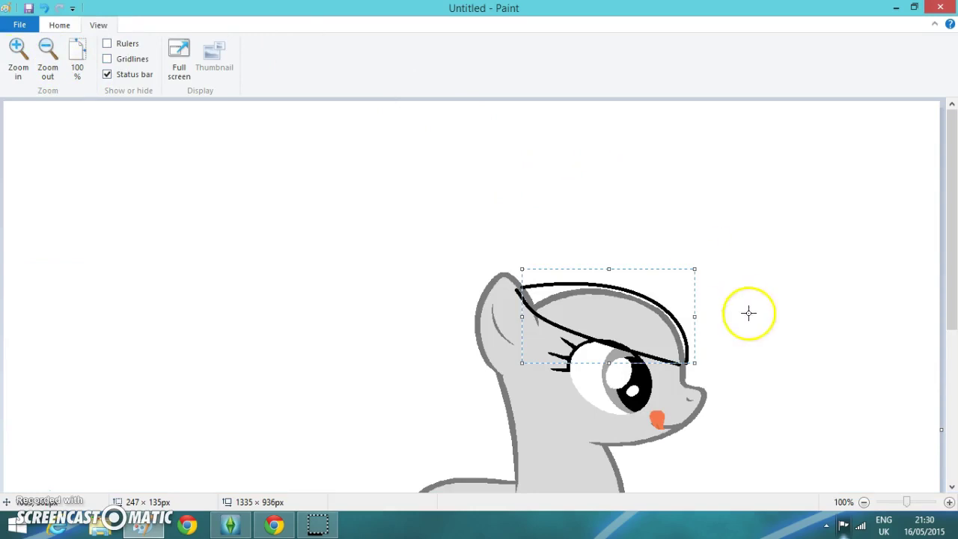
left_click(56, 24)
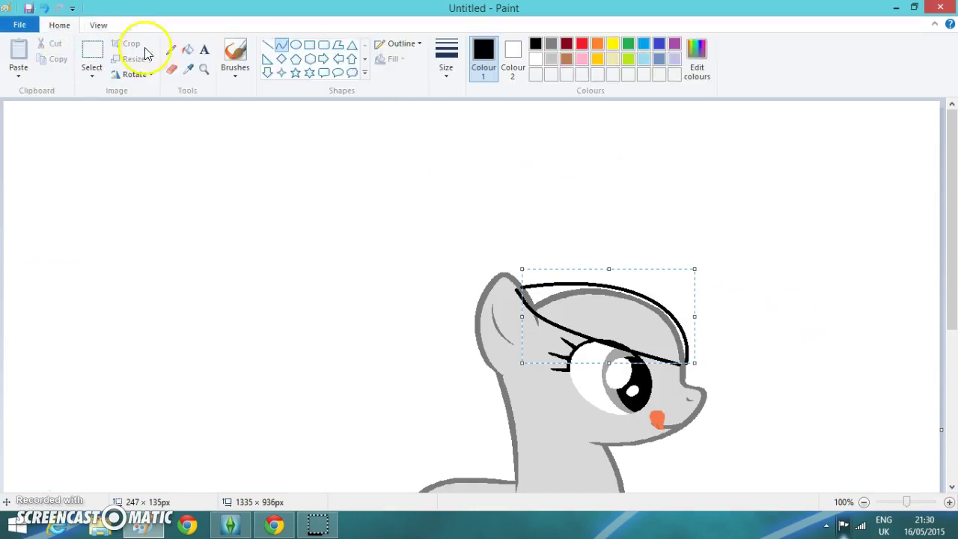
left_click(97, 25)
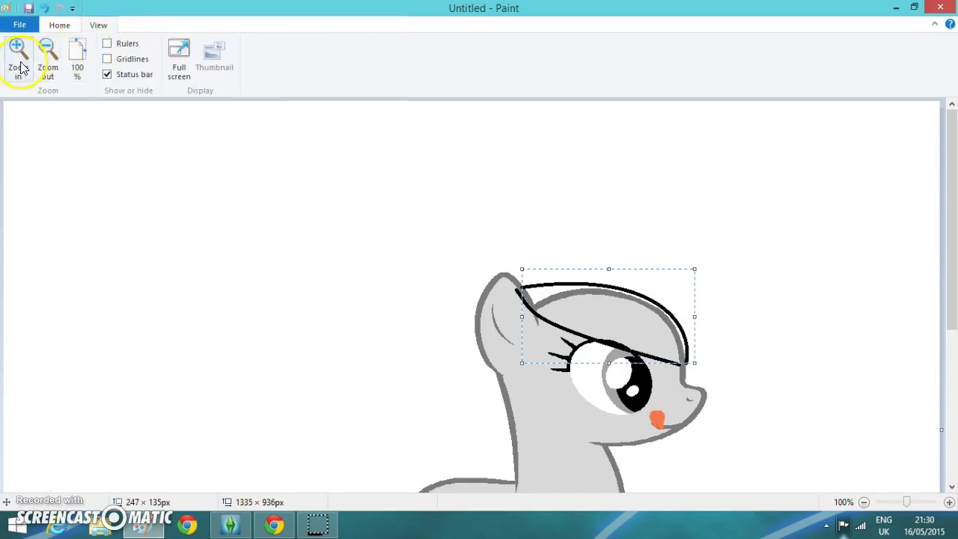
left_click(60, 63)
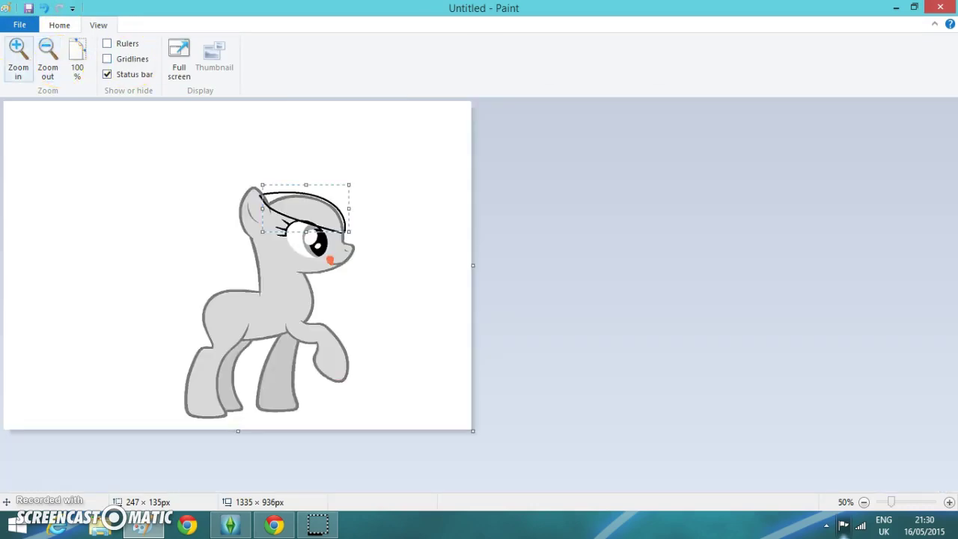
left_click(68, 27)
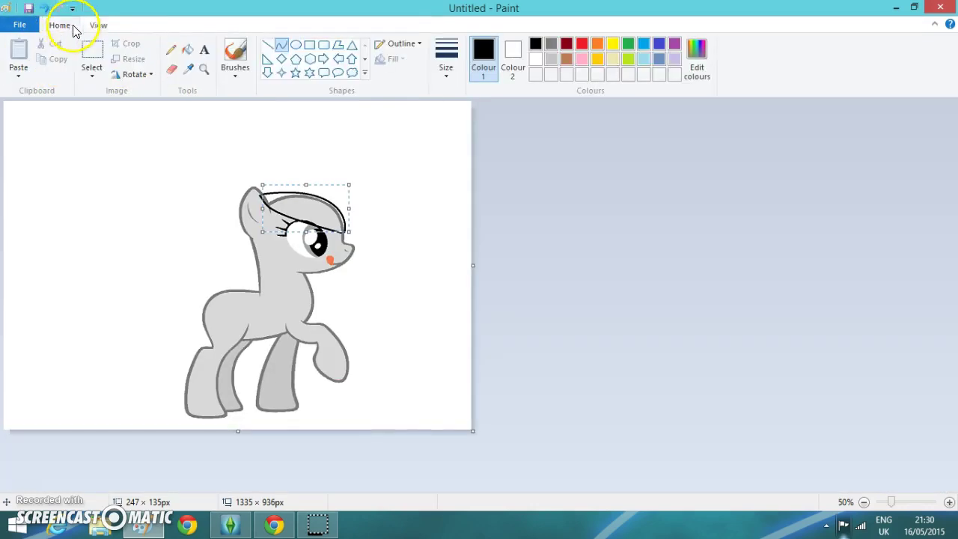
left_click(200, 67)
left_click(323, 212)
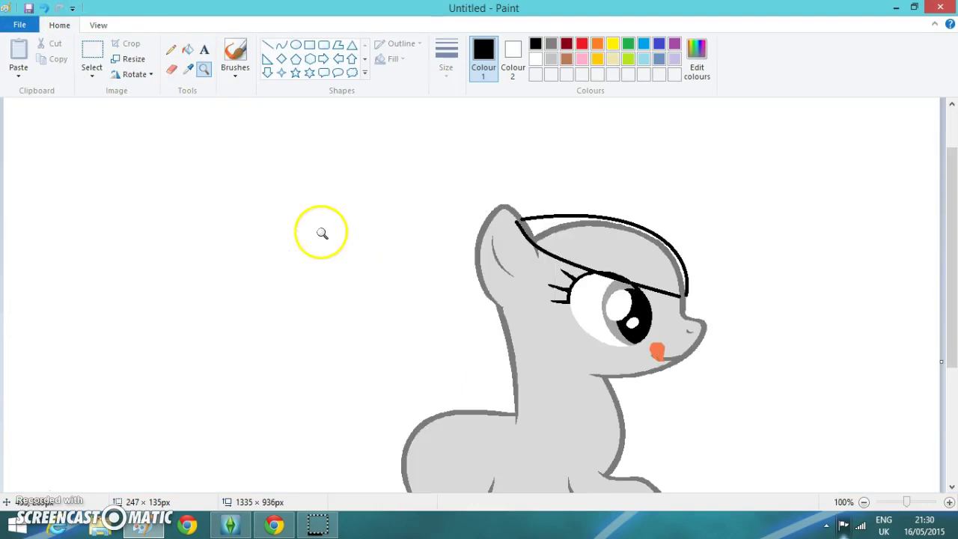
left_click(635, 320)
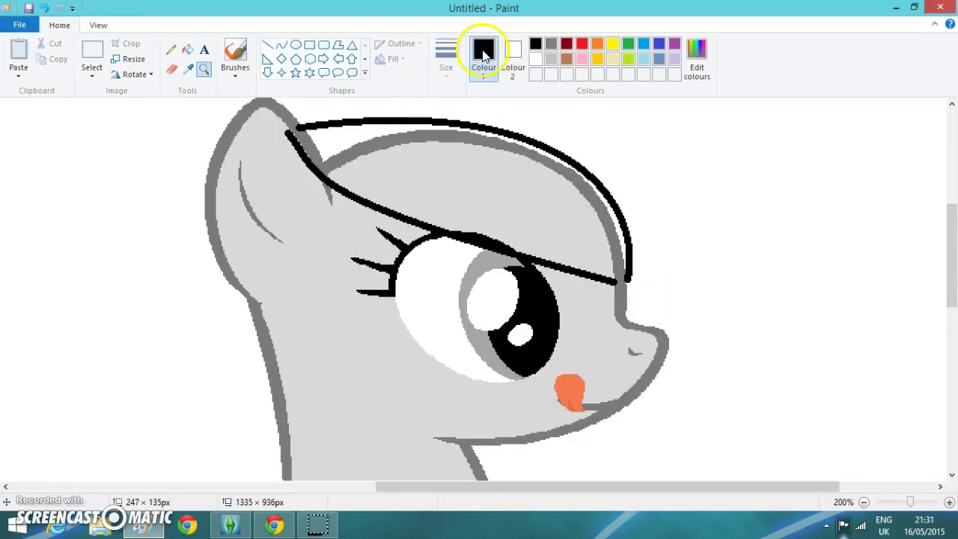
left_click(234, 51)
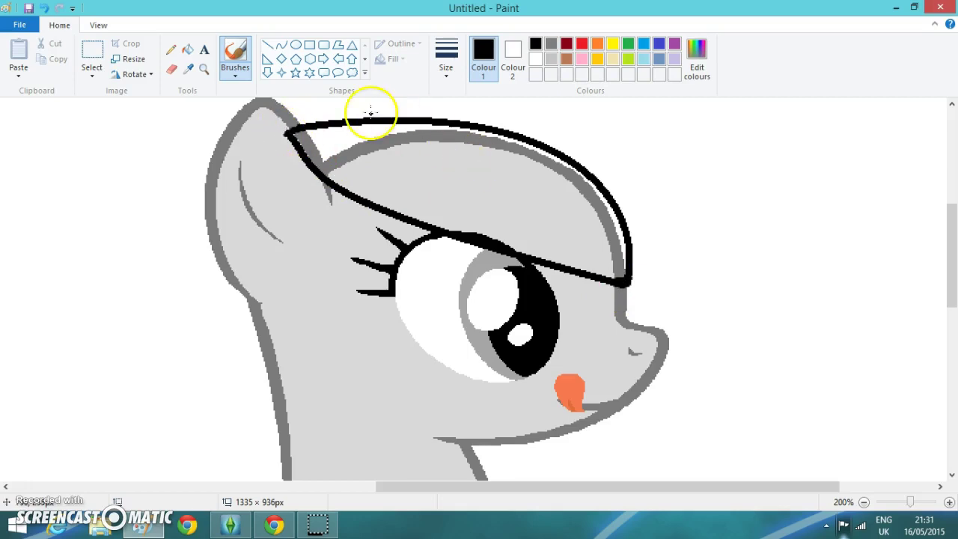
Step: Choose the fill tool and set Colour 1 to a dark magenta with Red 140, Green 0, Blue 70
left_click(187, 50)
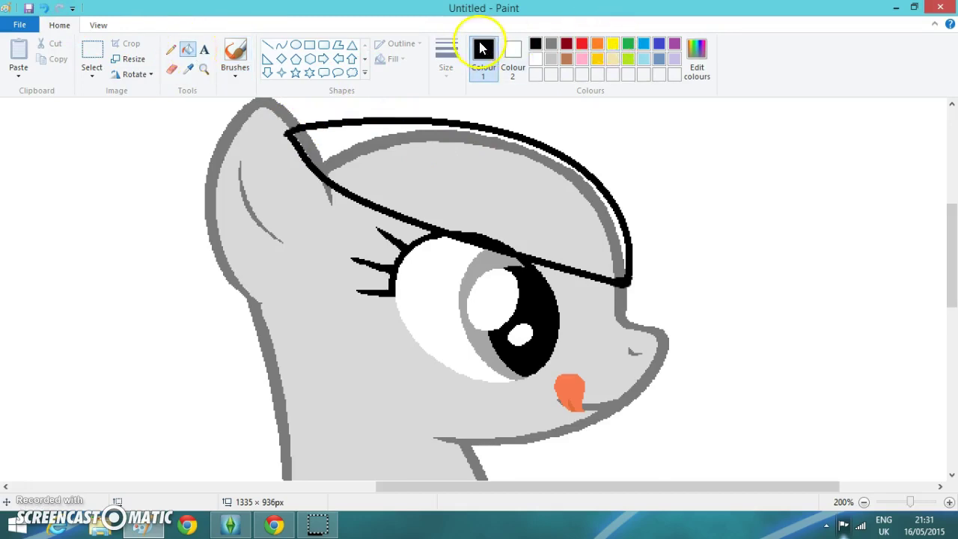
left_click(696, 52)
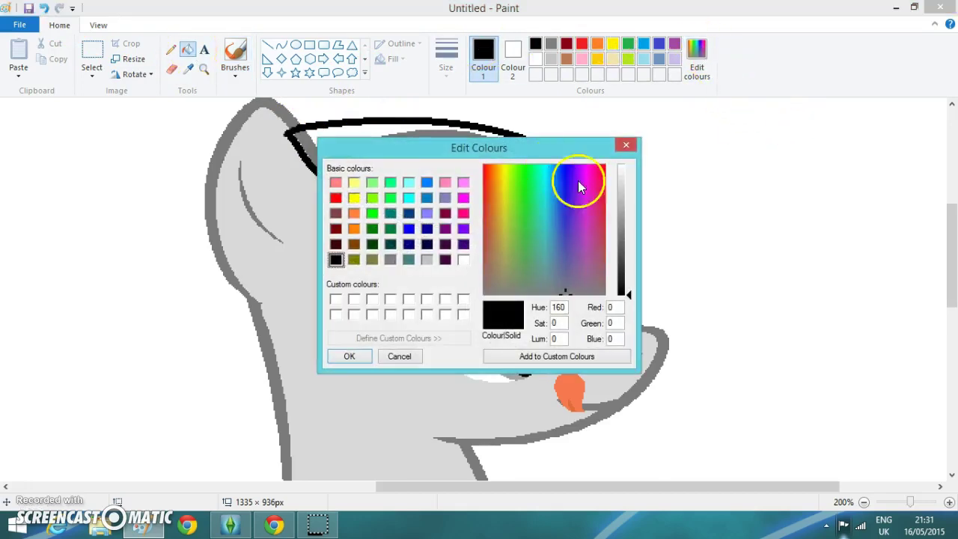
left_click_drag(633, 300, 628, 195)
left_click(461, 183)
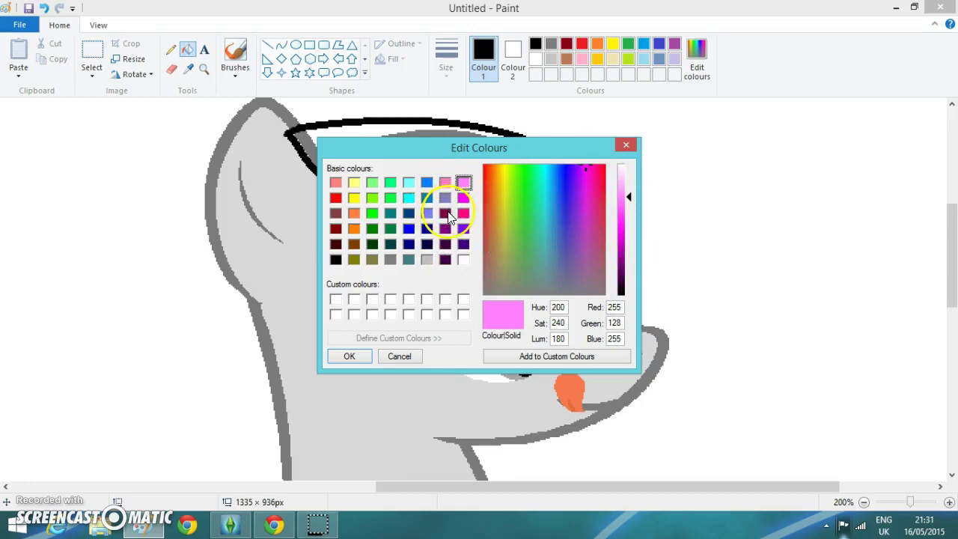
left_click(446, 214)
mouse_move(629, 247)
left_mouse_down()
mouse_move(629, 267)
mouse_move(628, 258)
left_mouse_up()
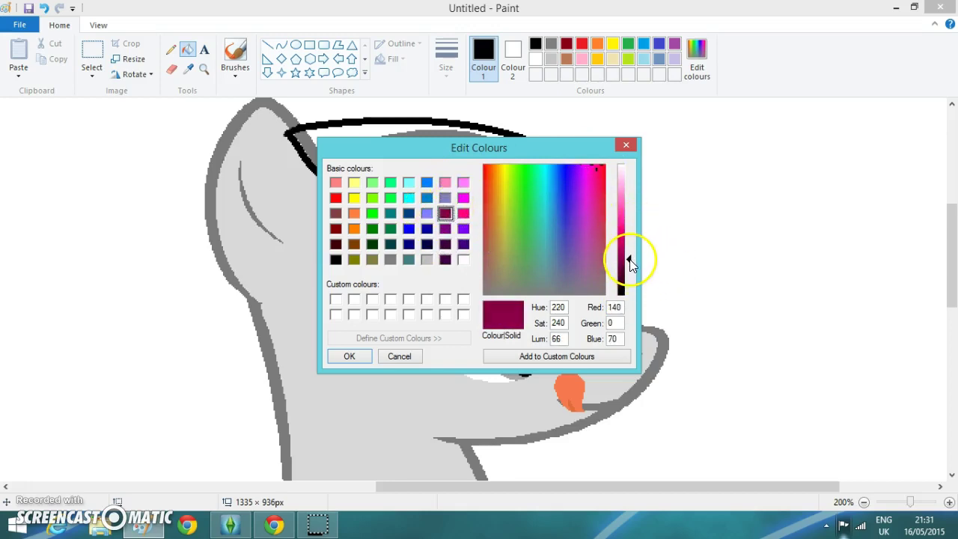
left_click(350, 358)
Step: Fill the white, light grey and dark grey areas inside the fringe outline with dark magenta
left_click(335, 144)
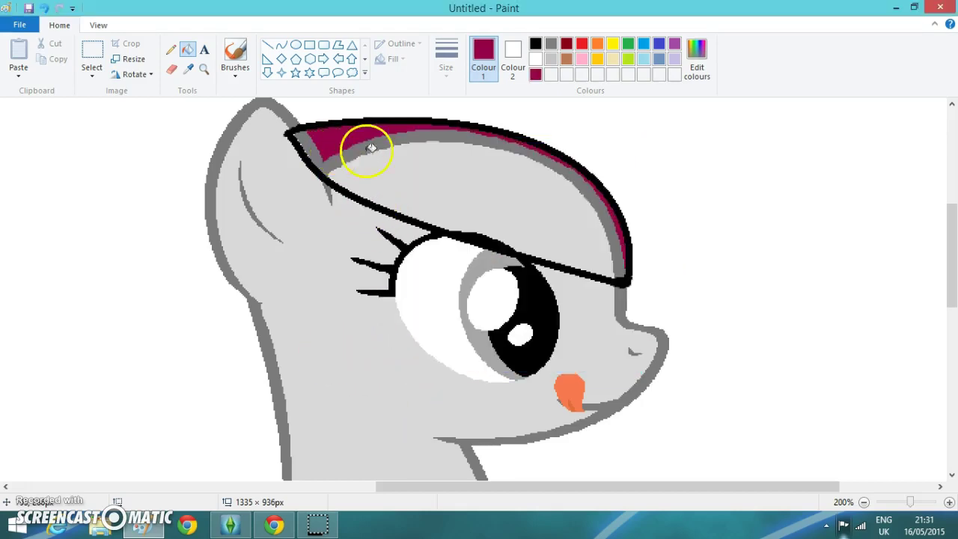
left_click(402, 163)
left_click(381, 148)
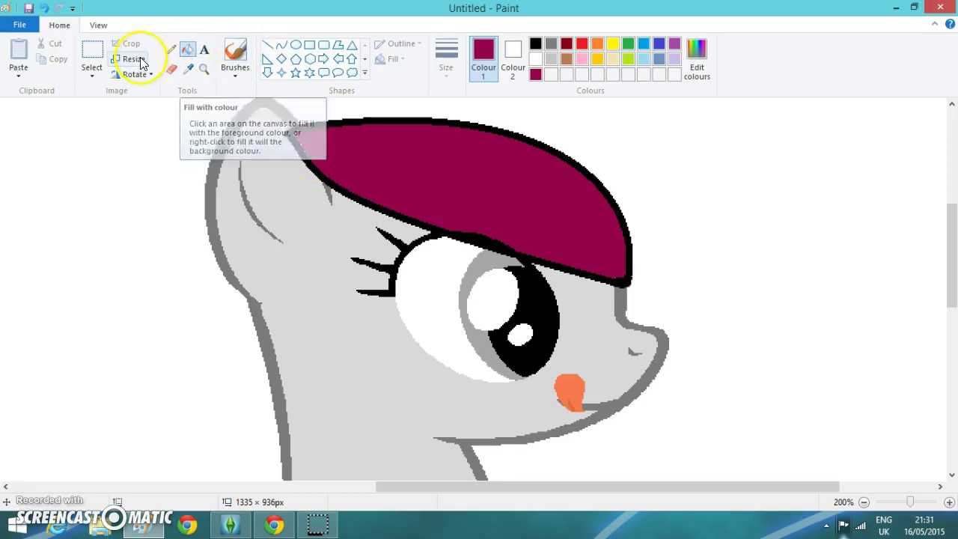
Step: Brush dark magenta over the leftover light pixels along the fringe's inner edge by the ear, undoing and redoing the stroke to compare
left_click(203, 68)
left_click(357, 174)
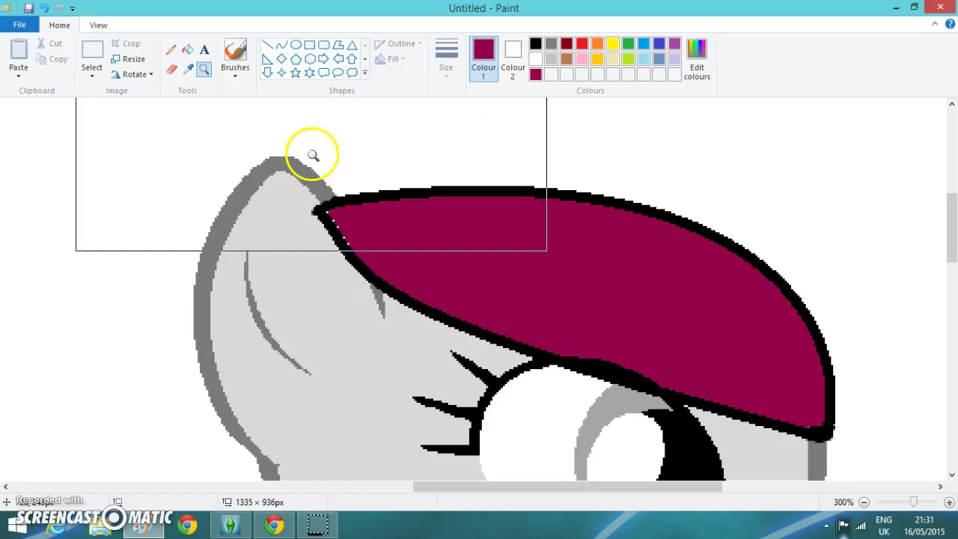
left_click(406, 214)
left_click(277, 284)
left_click(272, 243)
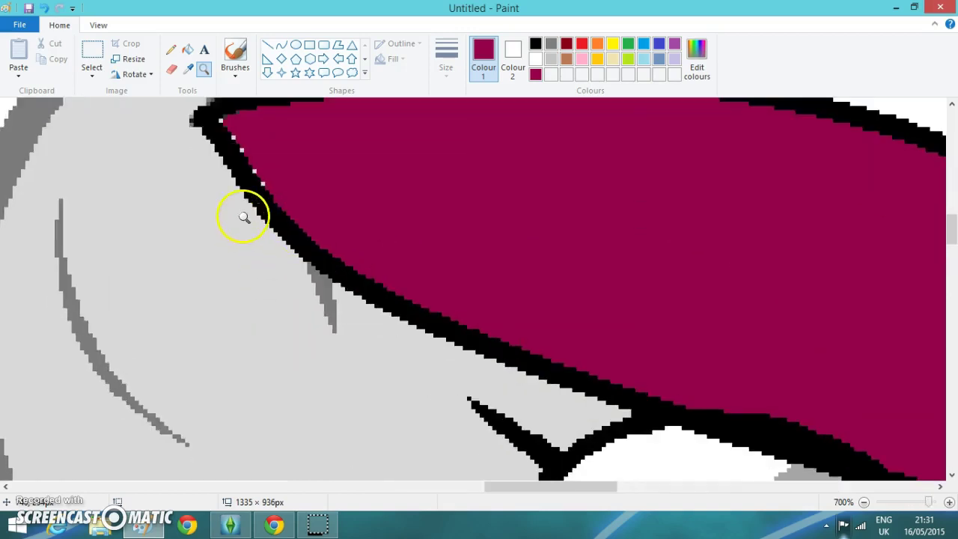
left_click(255, 196)
left_click(276, 163)
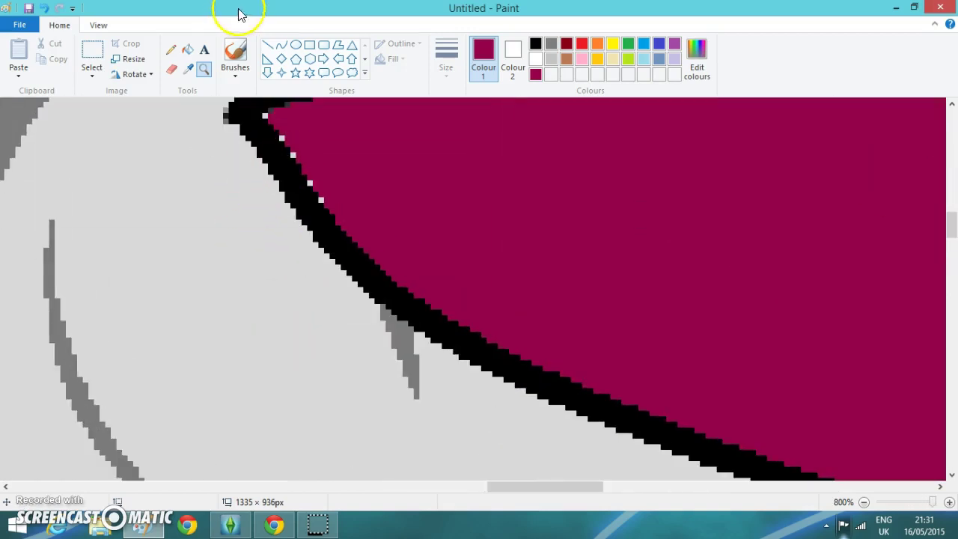
left_click(234, 51)
mouse_move(336, 184)
left_mouse_down()
mouse_move(326, 205)
mouse_move(259, 108)
left_mouse_up()
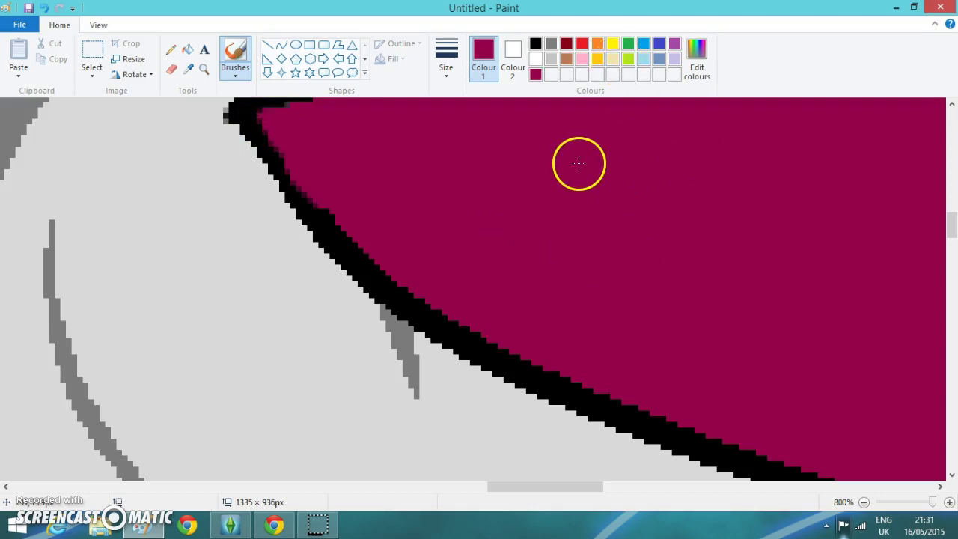
left_click(47, 14)
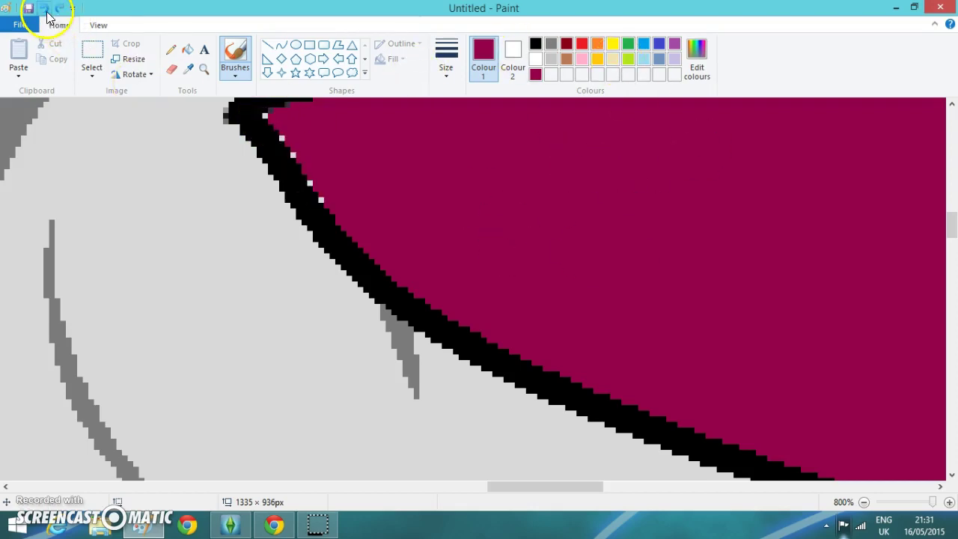
left_click(60, 11)
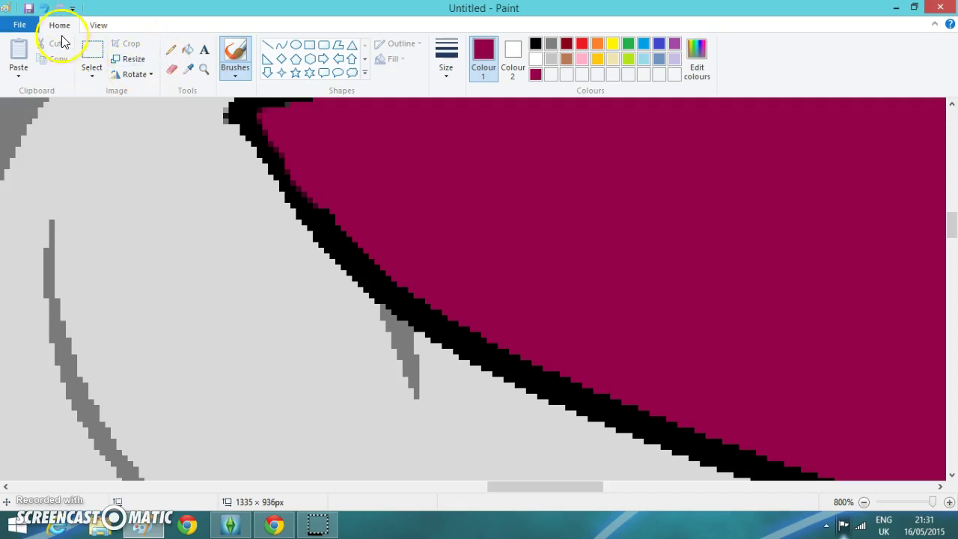
Step: View the whole pony at 50% zoom to check the coloured fringe
left_click(98, 24)
left_click(58, 64)
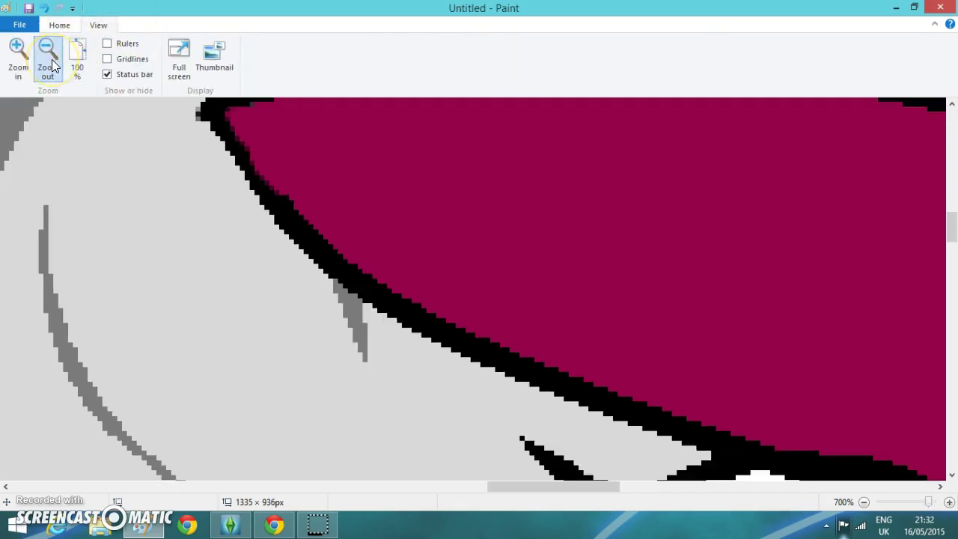
left_click(51, 61)
left_click(52, 61)
left_click(52, 61)
left_click(52, 62)
left_click(52, 59)
left_click(51, 59)
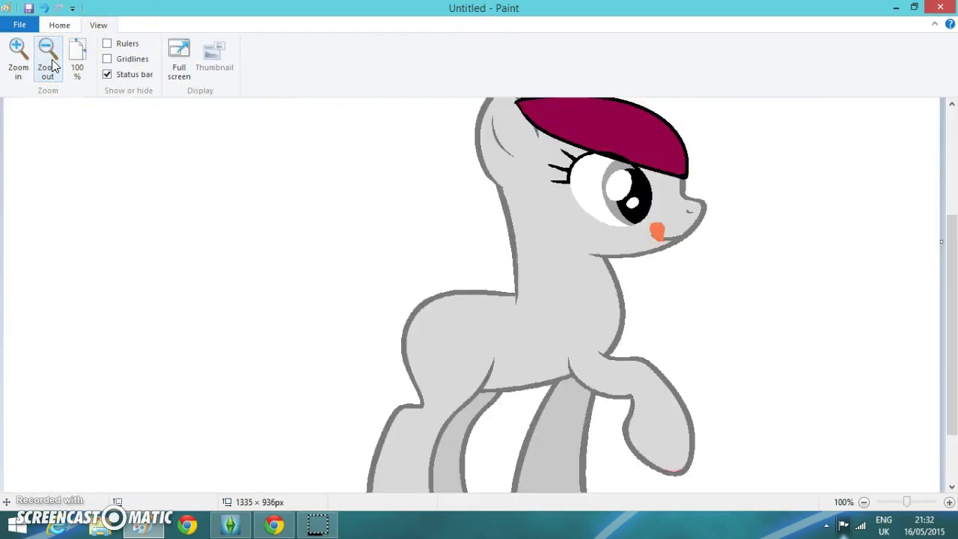
left_click(52, 59)
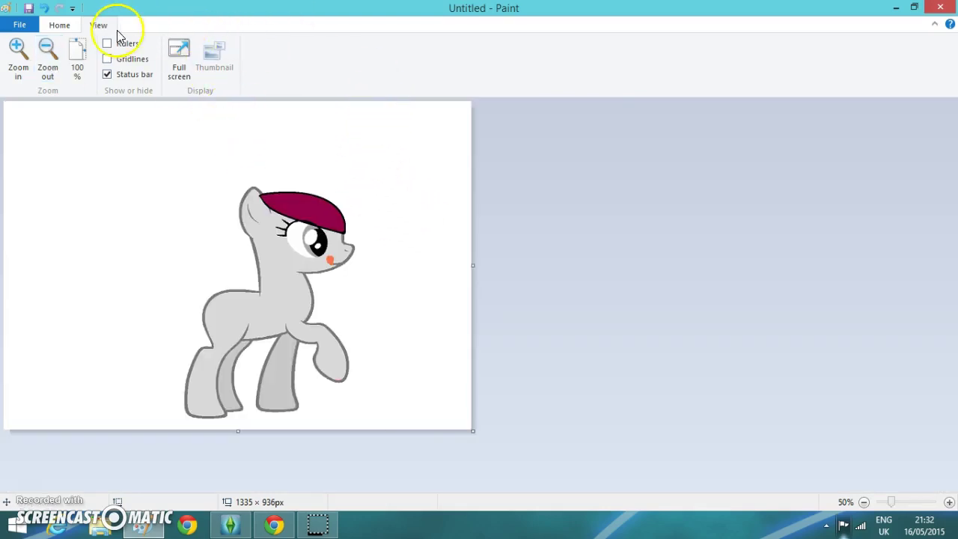
Step: Try a black brush stroke from the back of the pony's ear outwards, and undo it
left_click(59, 26)
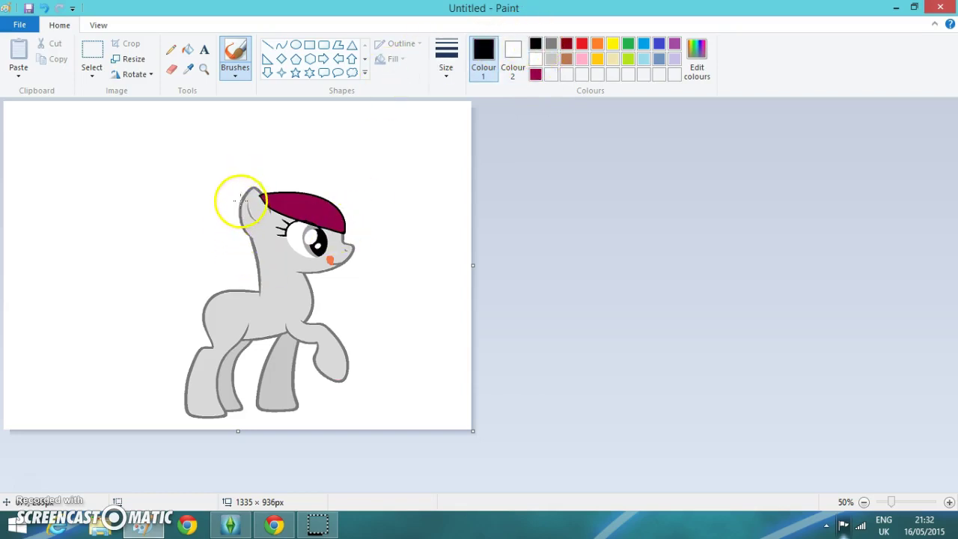
mouse_move(240, 197)
left_mouse_down()
mouse_move(191, 192)
mouse_move(182, 206)
left_mouse_up()
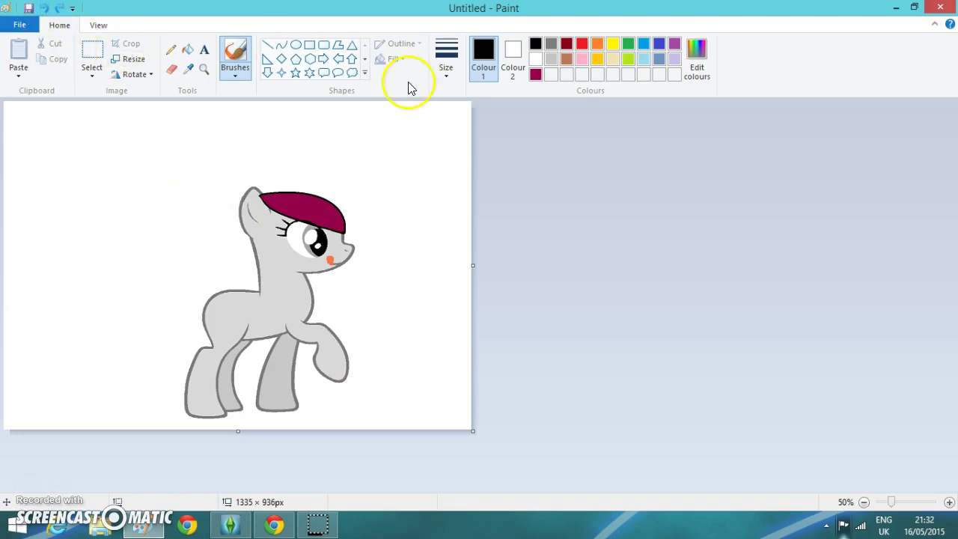
Step: Try several black curves from the back of the pony's ear outwards, undoing each one
left_click(280, 44)
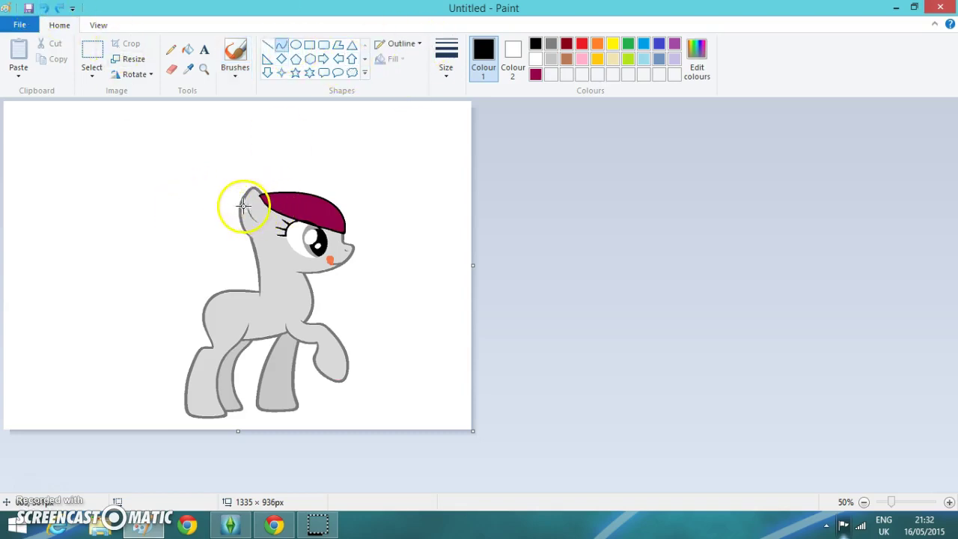
left_click_drag(239, 202, 206, 200)
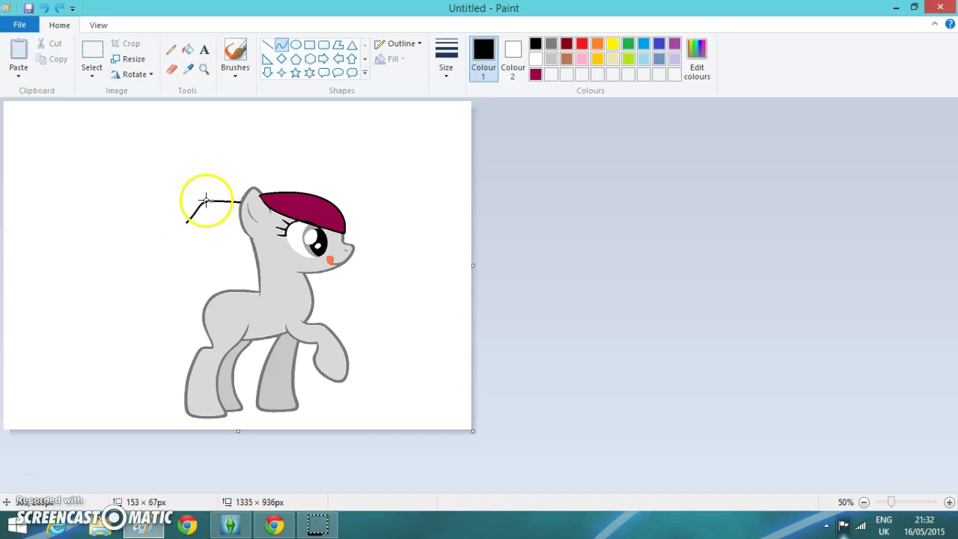
left_click(44, 7)
left_click_drag(242, 194, 177, 304)
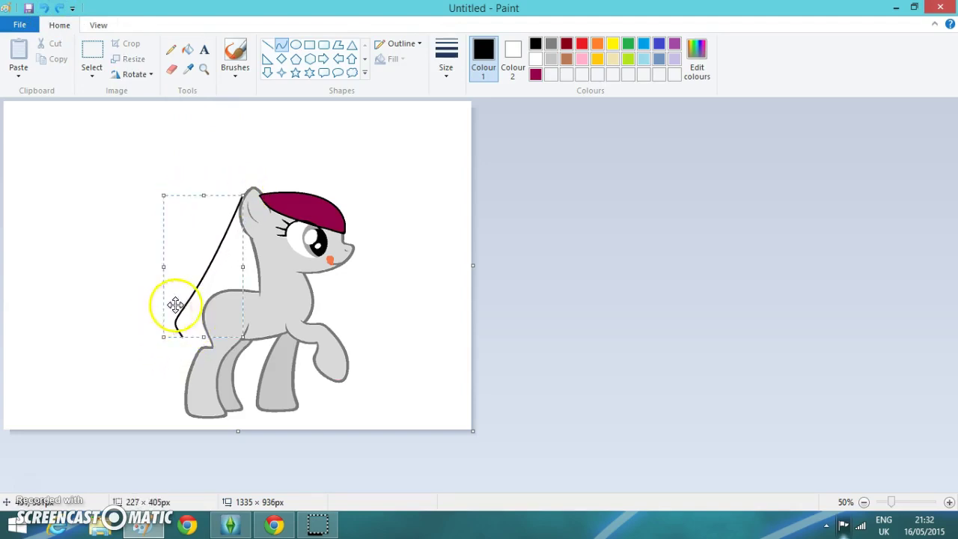
left_click(45, 9)
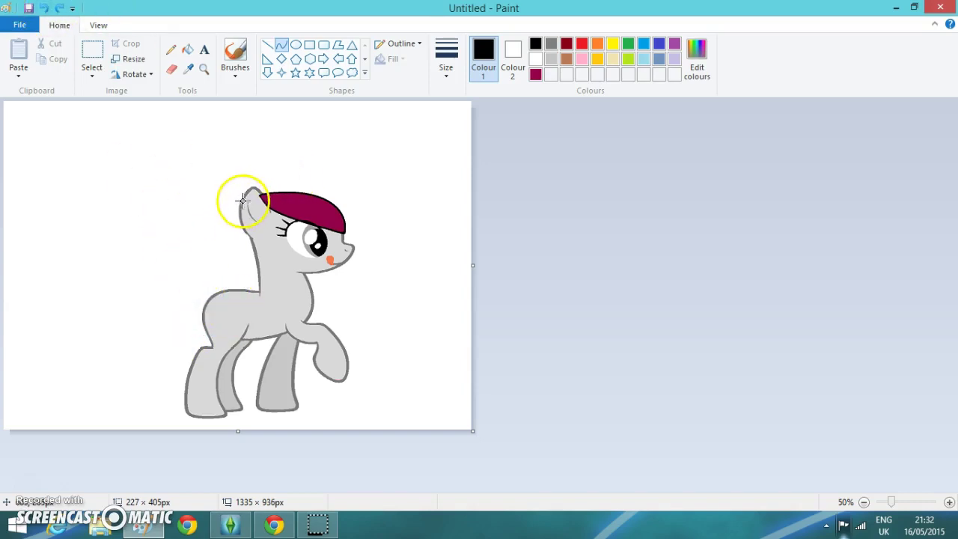
left_click_drag(241, 199, 215, 206)
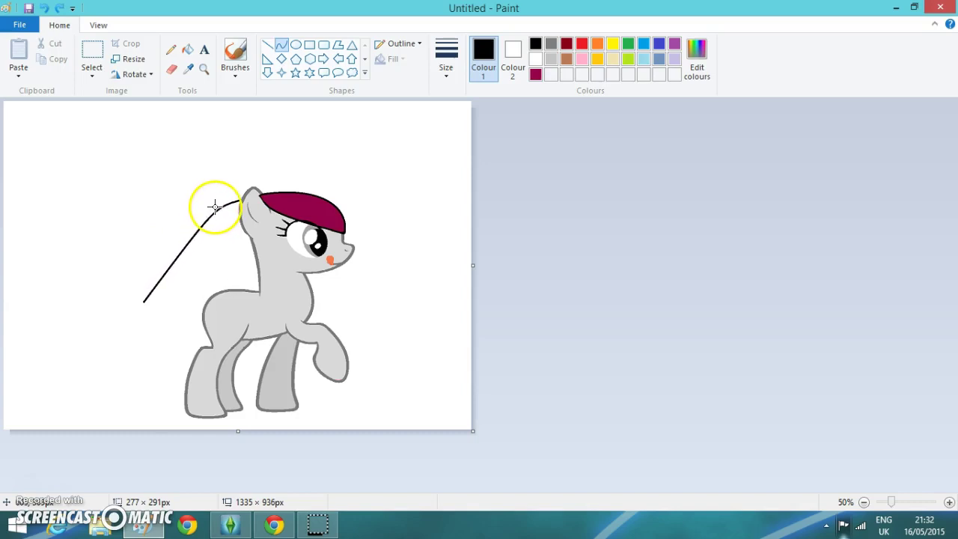
left_click(422, 254)
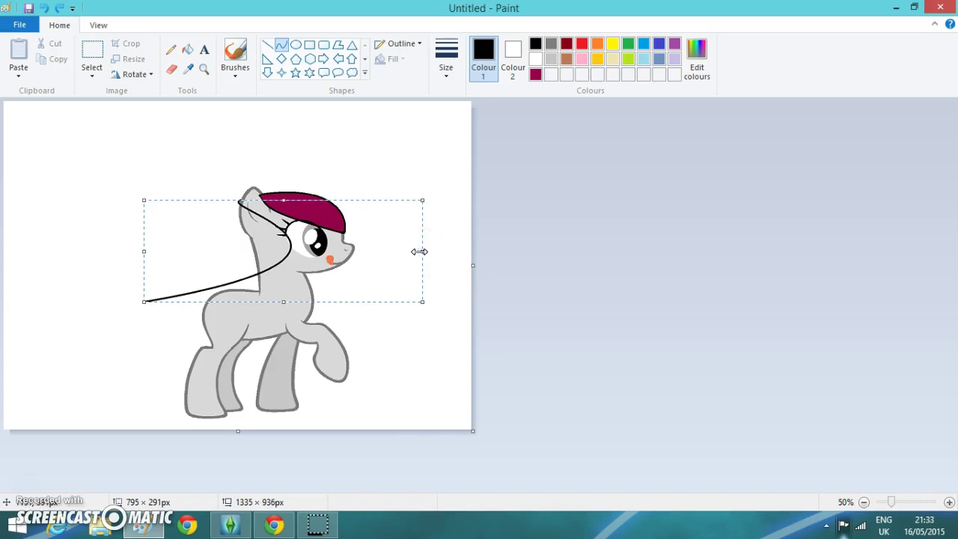
left_click(43, 7)
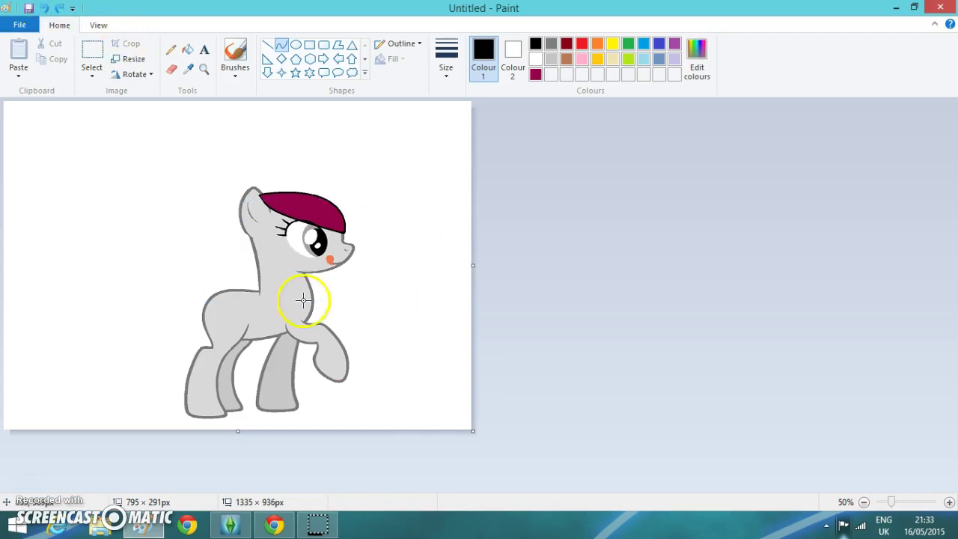
Step: Try a black mane outline curving from the ear down past the rump and back to the neck, and undo it
left_click_drag(240, 200, 190, 302)
left_click_drag(194, 288, 208, 244)
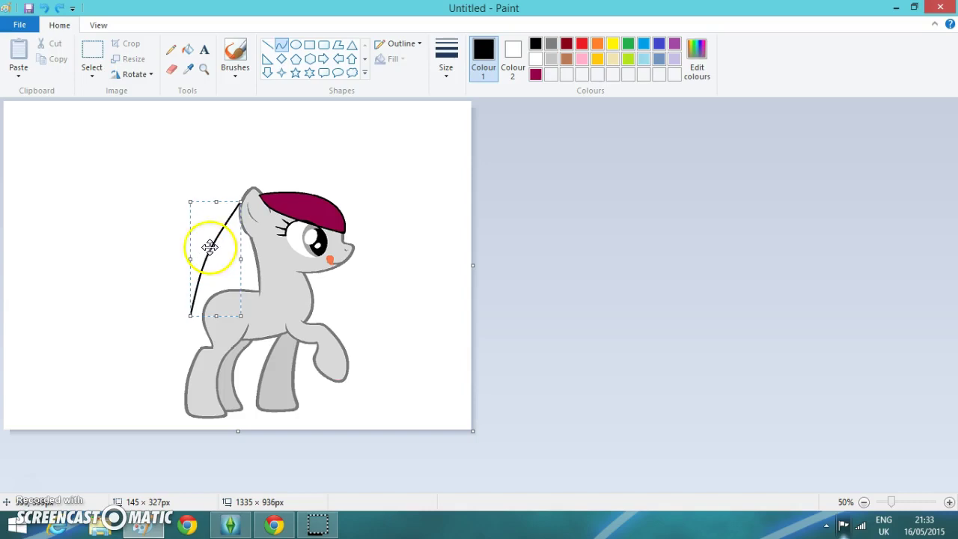
left_click(557, 223)
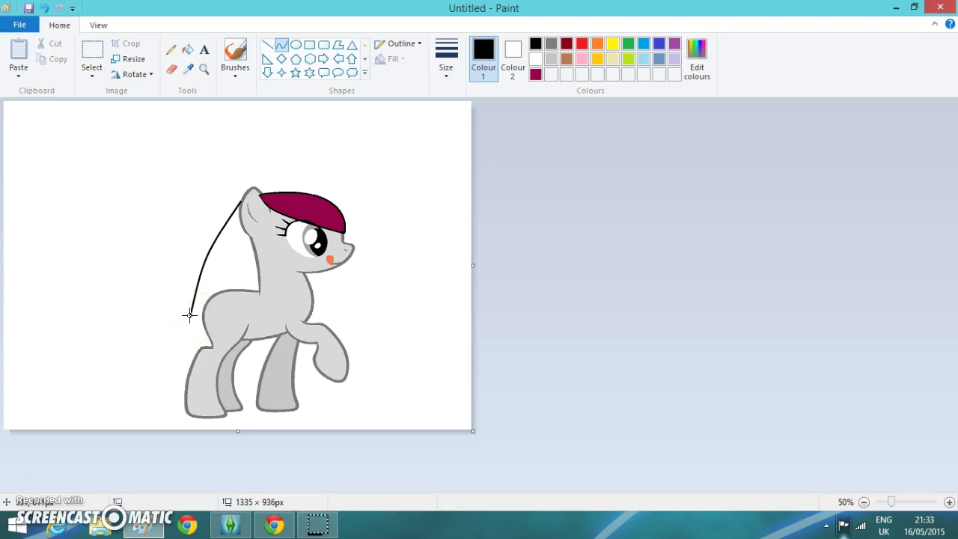
left_click_drag(190, 314, 259, 293)
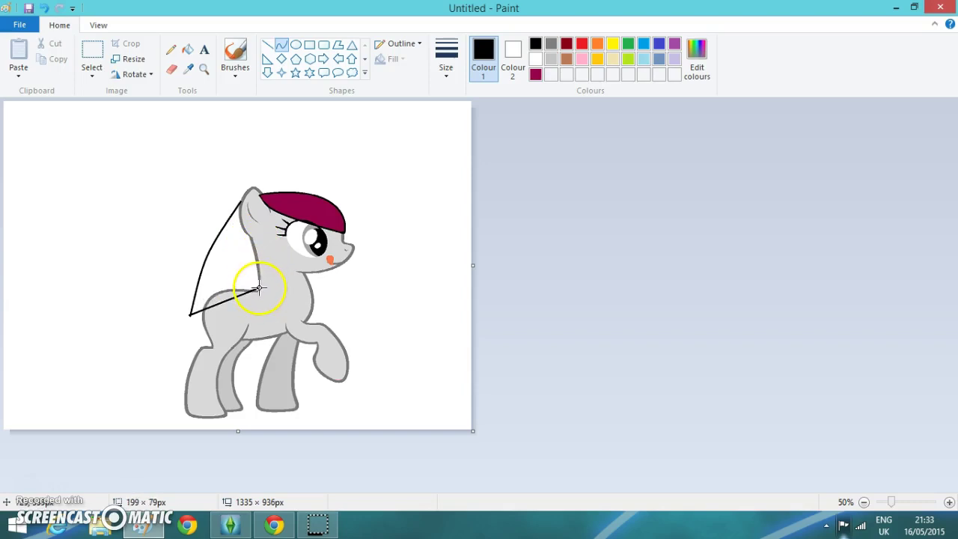
left_click_drag(257, 267, 226, 284)
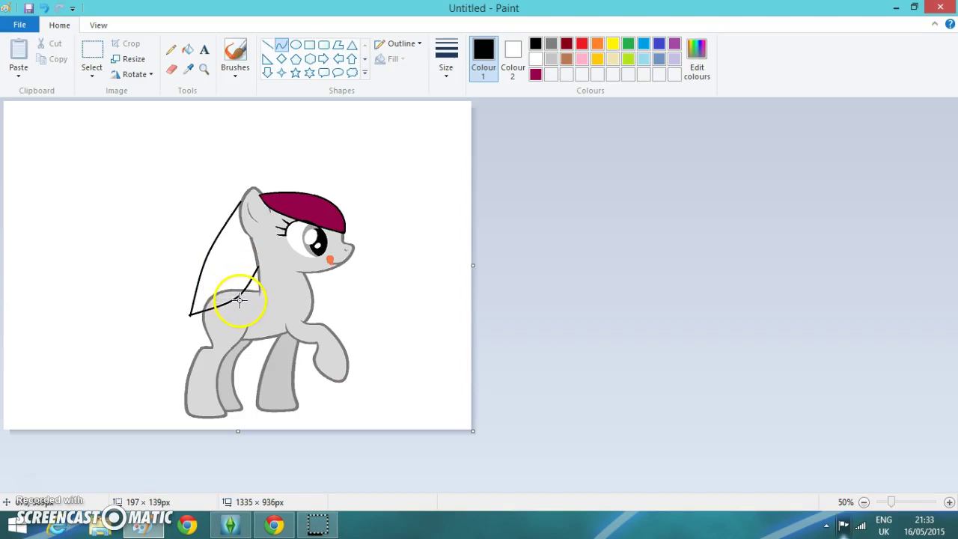
left_click_drag(226, 320, 236, 280)
mouse_move(226, 313)
left_mouse_down()
mouse_move(192, 316)
mouse_move(256, 252)
mouse_move(254, 262)
left_mouse_up()
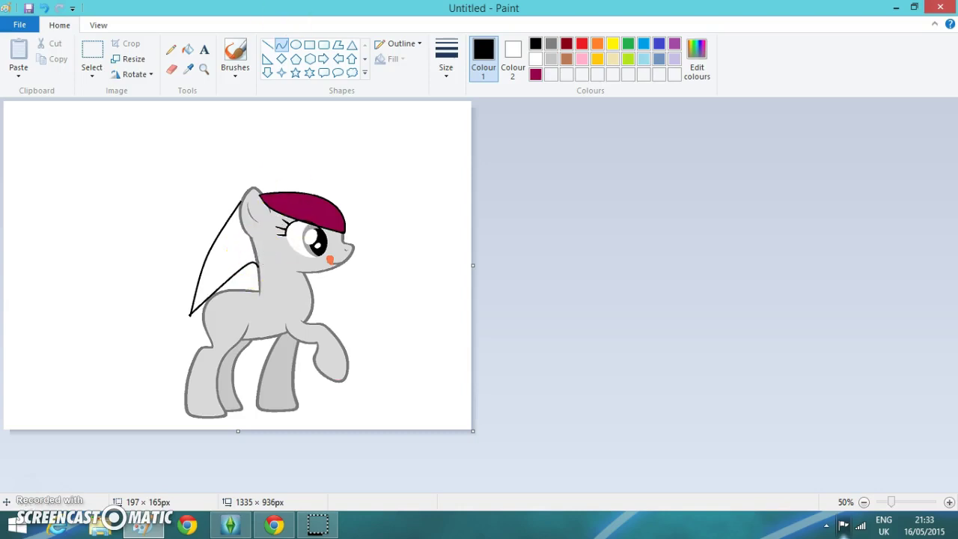
left_click(47, 11)
left_click_drag(193, 299, 189, 312)
left_click(44, 8)
Step: Outline a long pointed mane behind the head with black curves, about 507 px long from the ear to the tip and back to the neck
left_click_drag(241, 207, 64, 214)
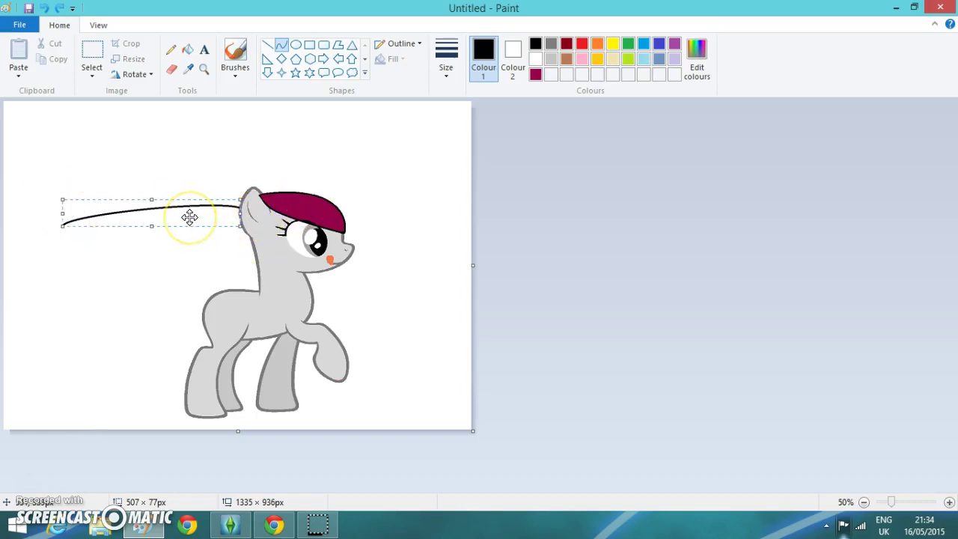
left_click(415, 203)
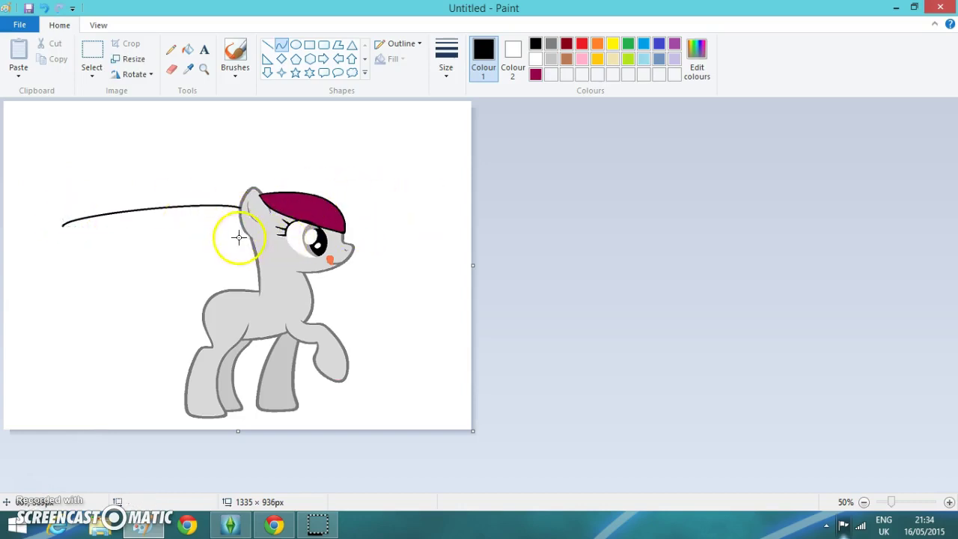
left_click_drag(254, 252, 60, 224)
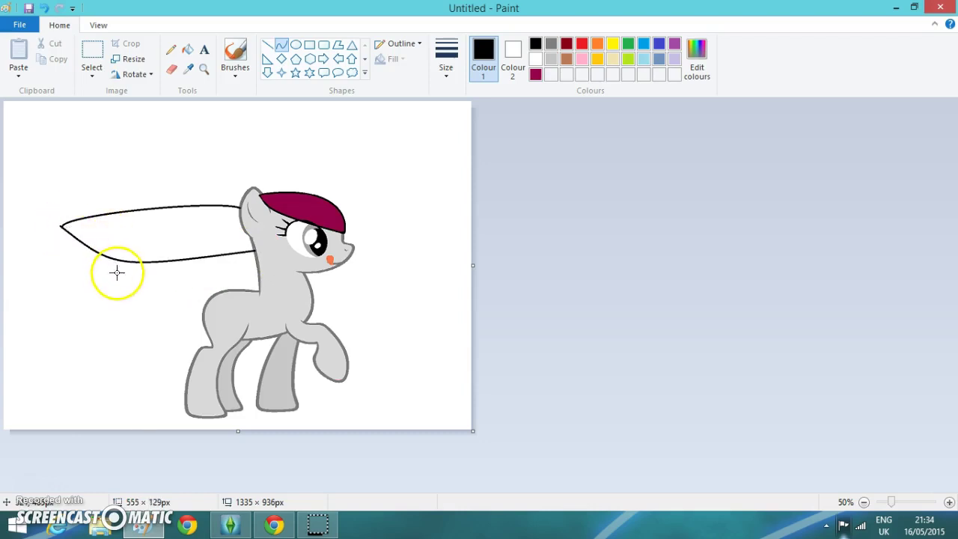
left_click_drag(172, 274, 217, 278)
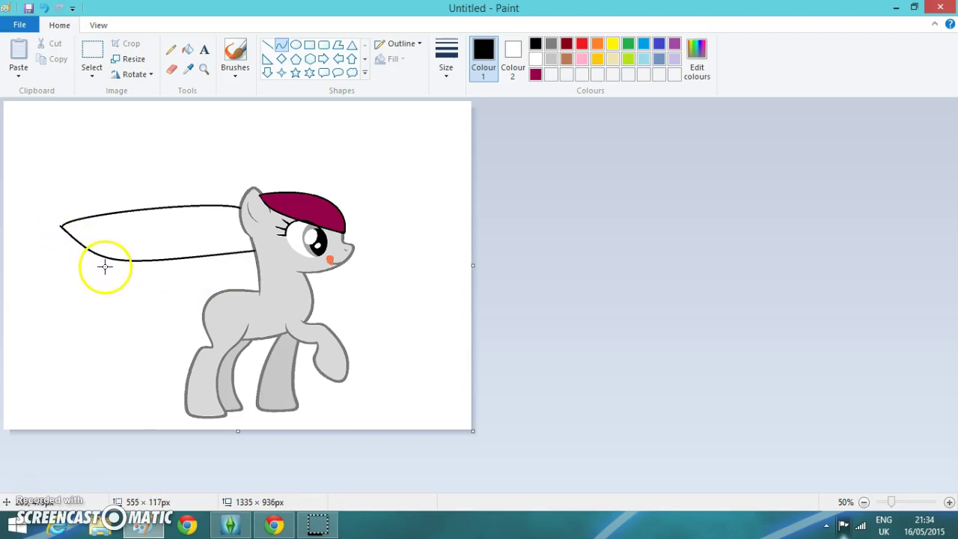
left_click_drag(104, 268, 266, 289)
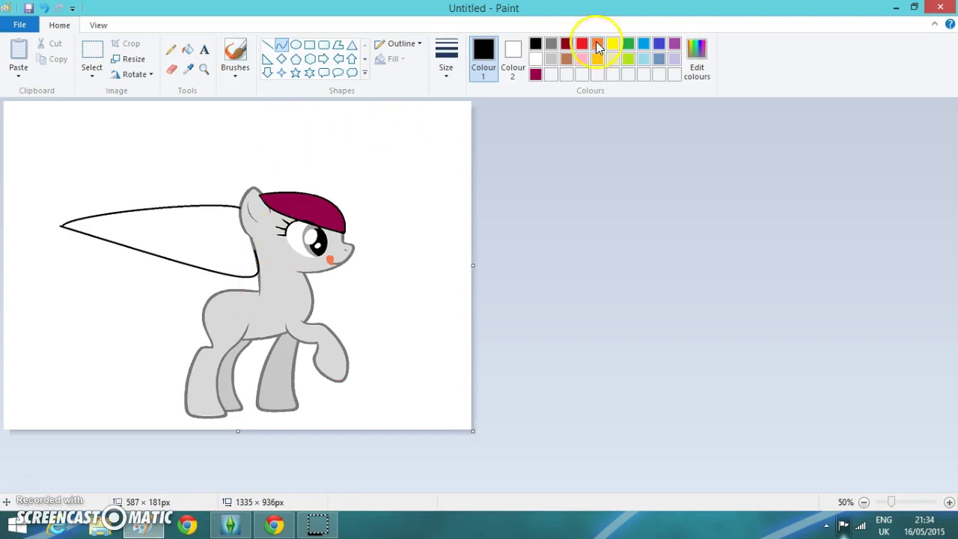
Step: Fill the mane shape with dark magenta, then try the same fill on the grey outline by the ear and undo it
left_click(535, 73)
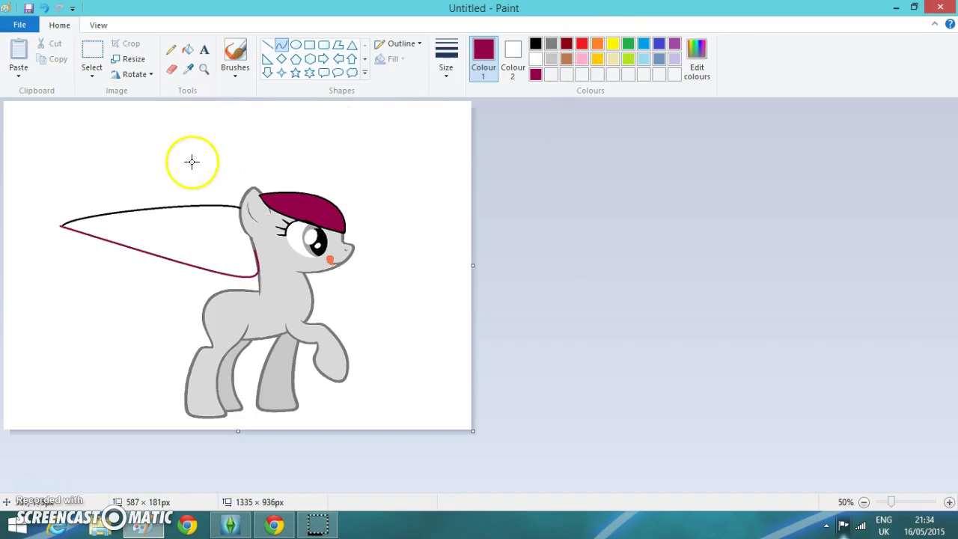
left_click(193, 53)
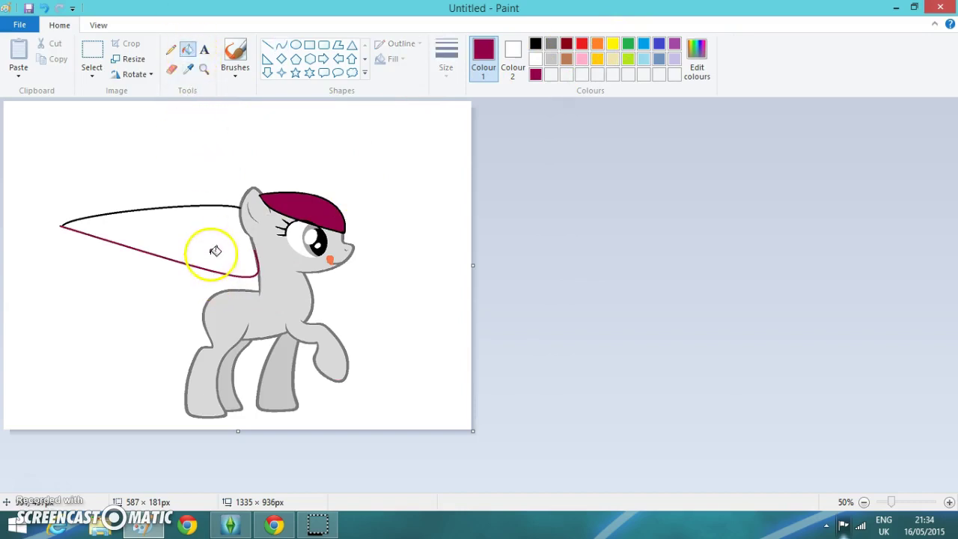
left_click(214, 250)
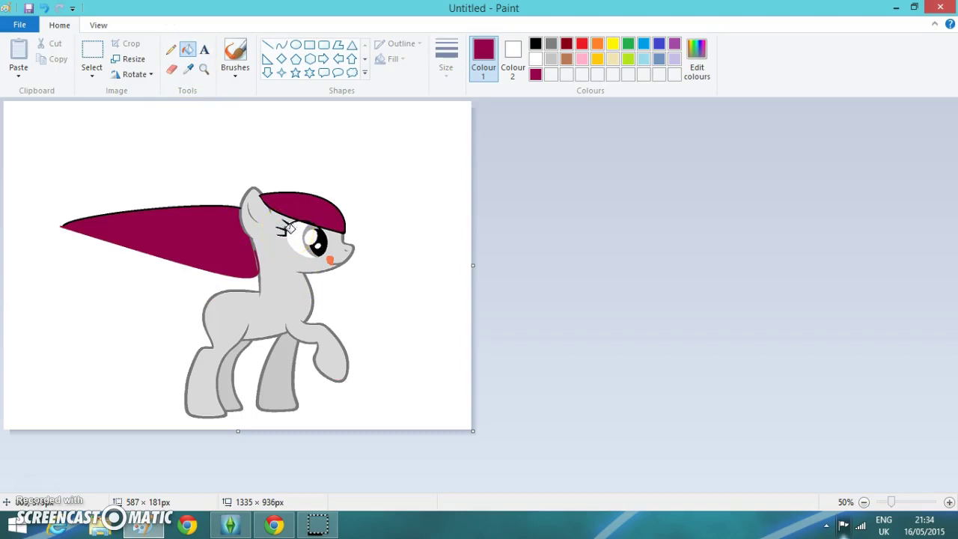
left_click(254, 238)
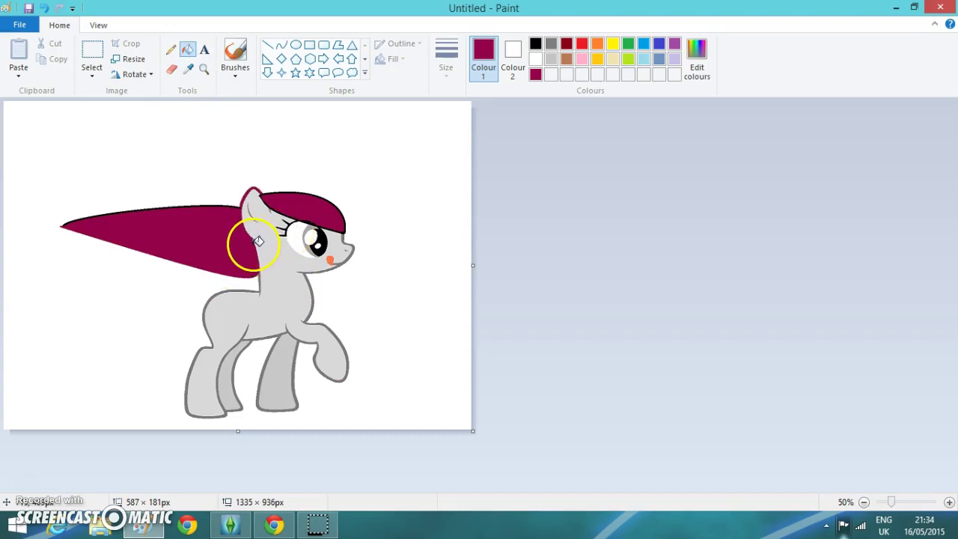
left_click(44, 9)
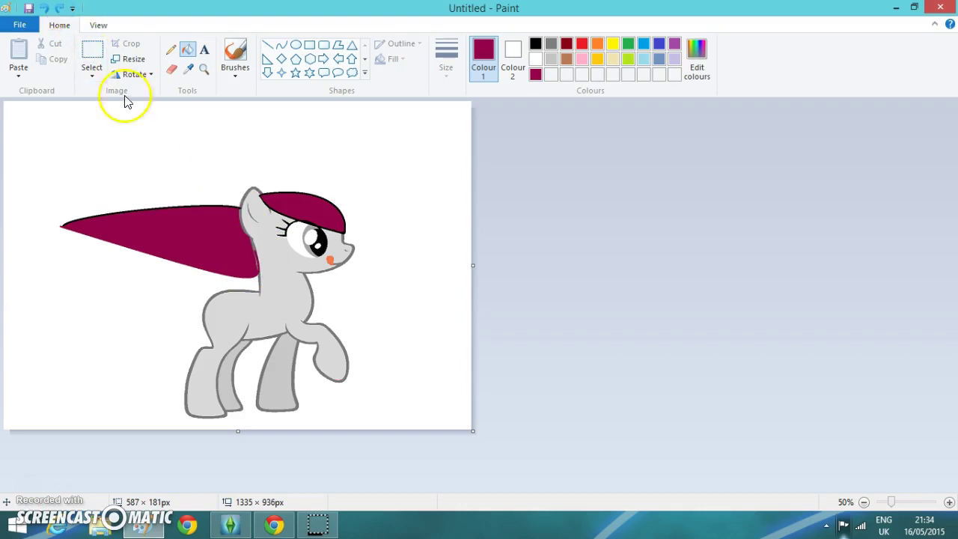
Step: Brush dark magenta over the grey neck outline left inside the mane, and check the whole pony at 50% zoom
left_click(203, 68)
left_click(269, 252)
left_click(259, 250)
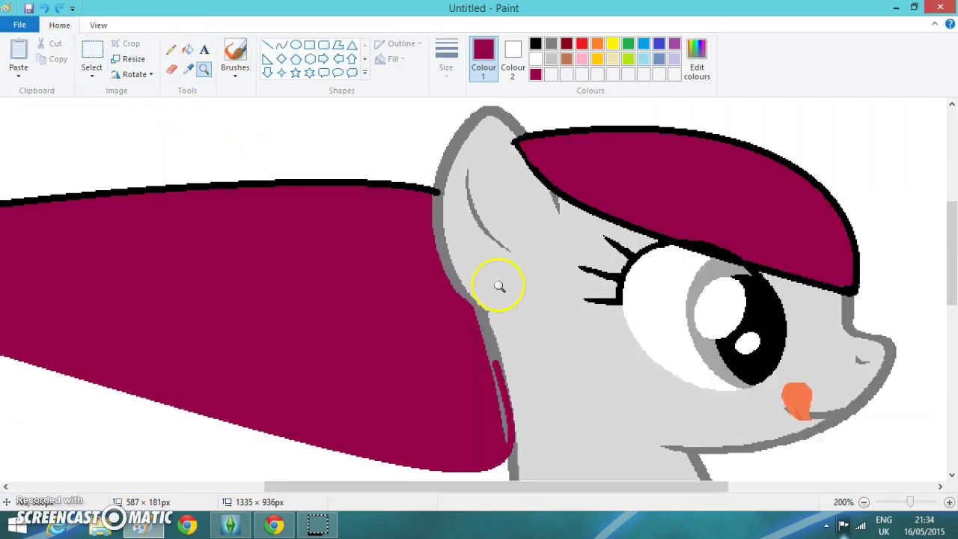
left_click(513, 359)
left_click(340, 288)
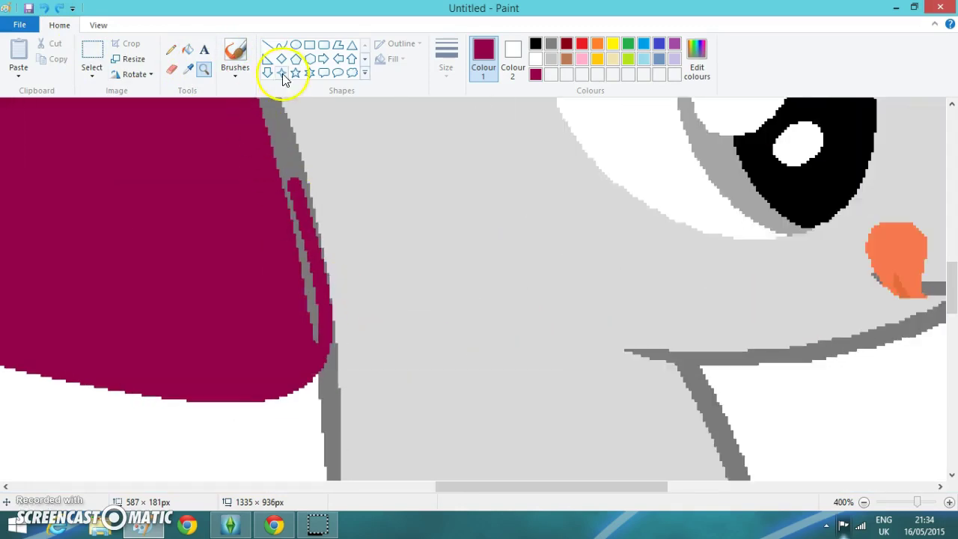
left_click(234, 54)
mouse_move(315, 257)
left_mouse_down()
mouse_move(315, 340)
mouse_move(303, 229)
mouse_move(303, 308)
mouse_move(287, 152)
mouse_move(297, 238)
mouse_move(267, 163)
mouse_move(291, 228)
mouse_move(269, 102)
mouse_move(269, 134)
mouse_move(255, 94)
mouse_move(282, 146)
mouse_move(275, 89)
mouse_move(297, 184)
left_mouse_up()
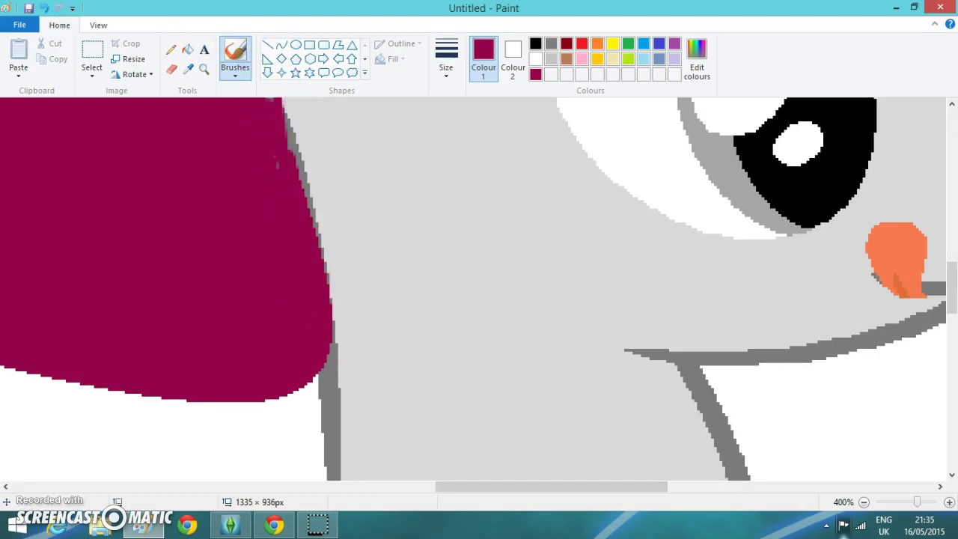
left_click(95, 27)
left_click(55, 65)
left_click(56, 64)
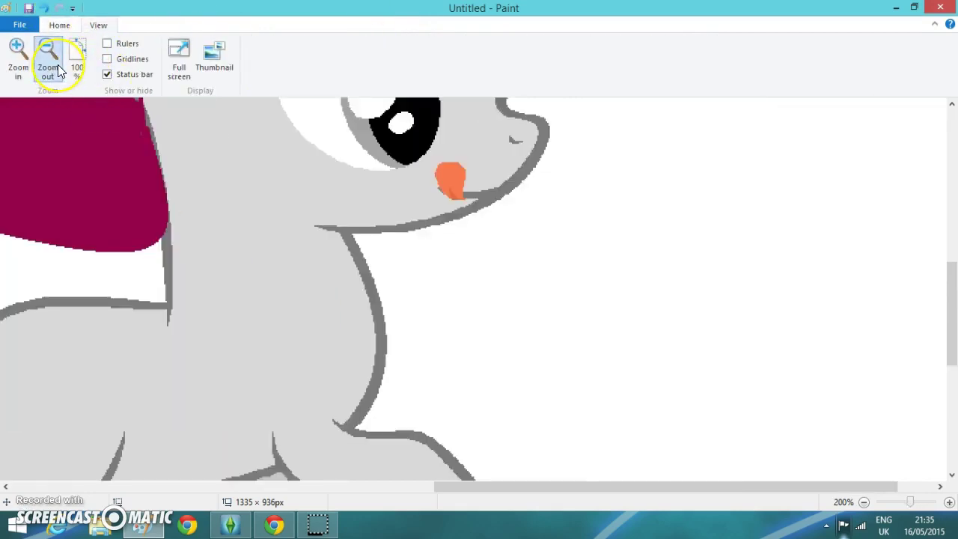
left_click(58, 64)
left_click(58, 66)
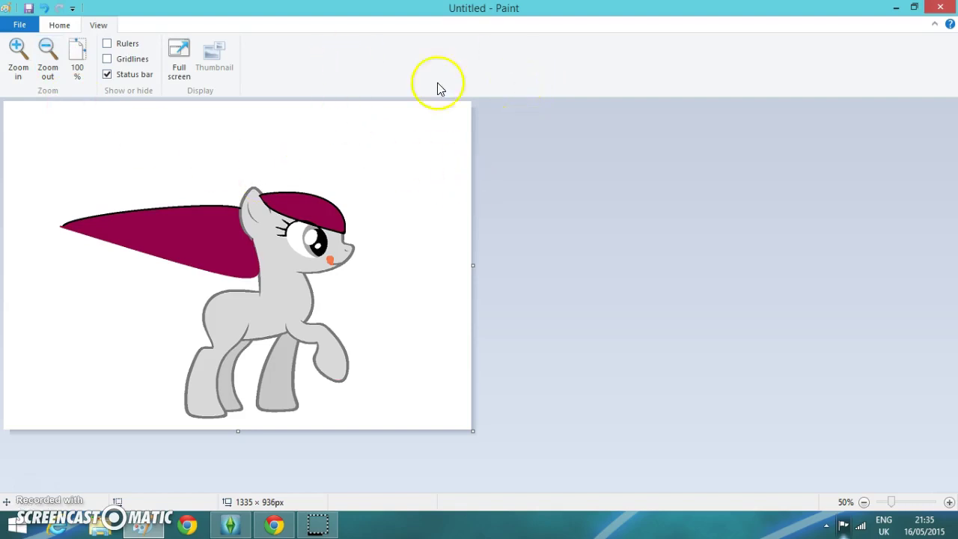
Step: Try a dark magenta brush stroke from the pony's rump outwards, and undo it
left_click(60, 25)
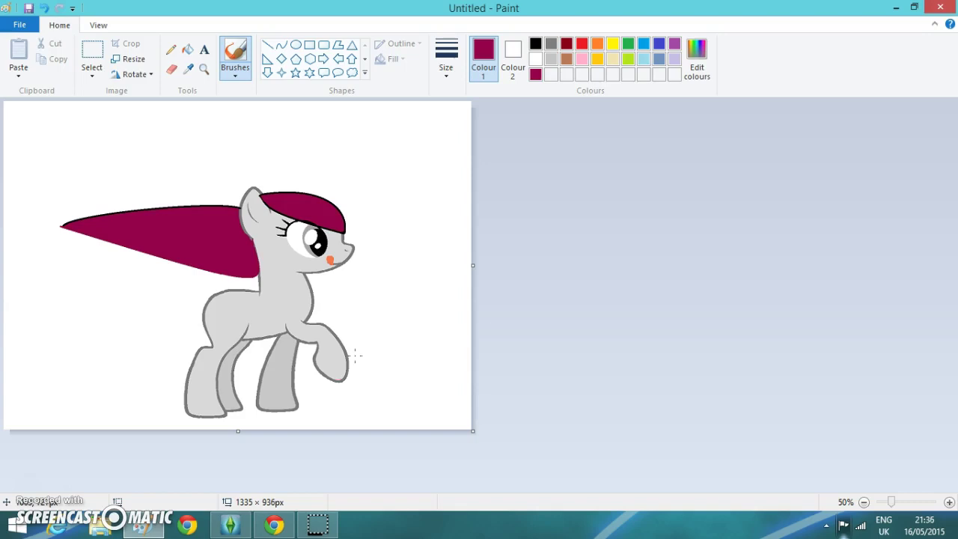
left_click(352, 331)
left_click(132, 298)
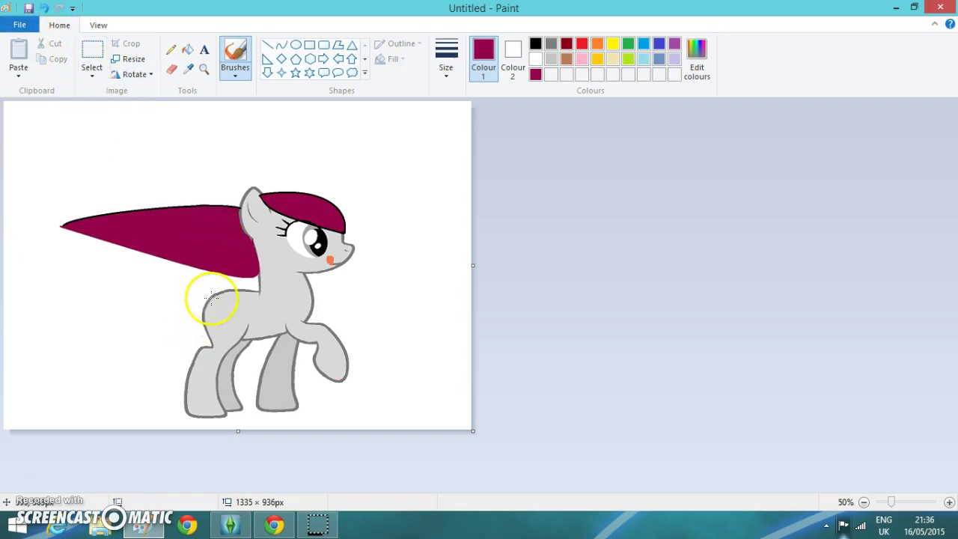
mouse_move(209, 297)
left_mouse_down()
mouse_move(154, 288)
mouse_move(90, 295)
left_mouse_up()
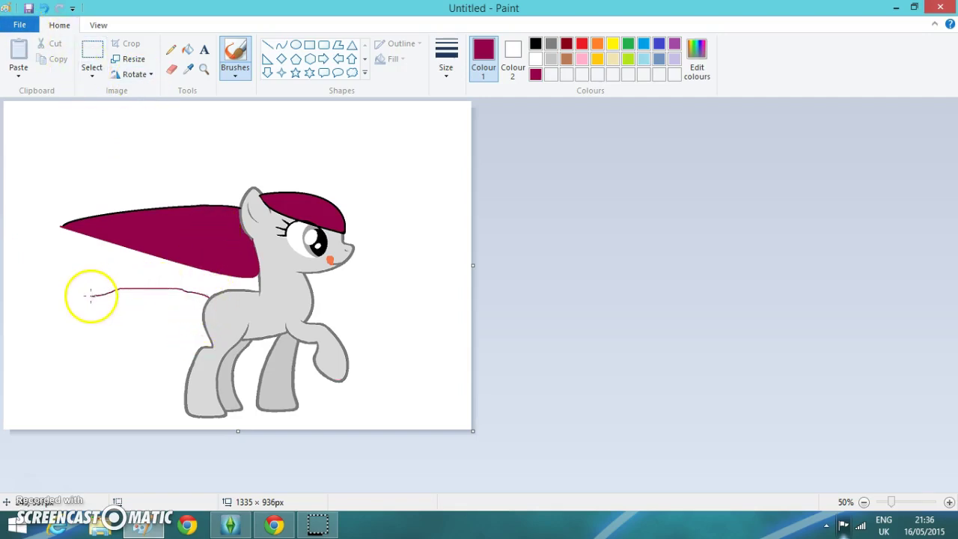
left_click(43, 8)
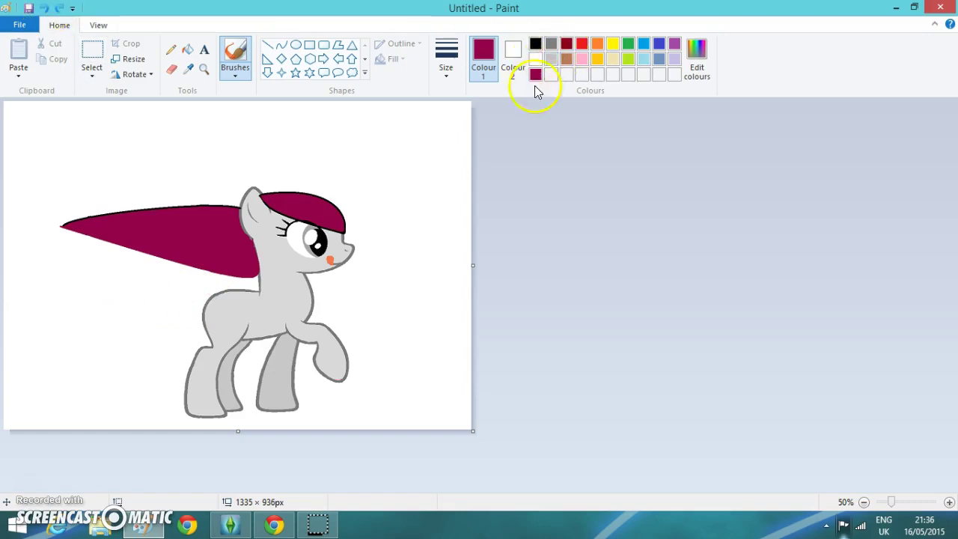
Step: Try a black freehand brush stroke for the tail, running backwards from the pony's rump, and undo it
left_click(536, 44)
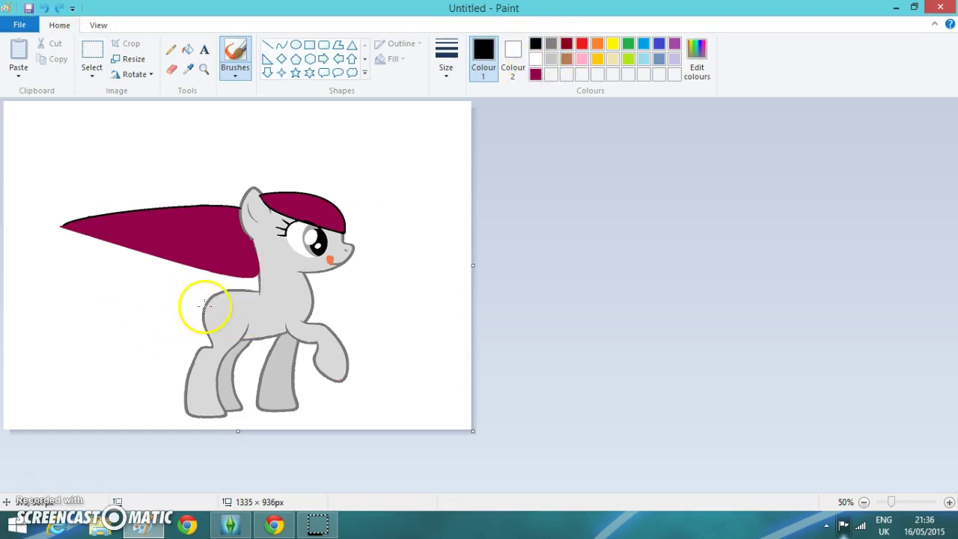
mouse_move(204, 305)
left_mouse_down()
mouse_move(146, 286)
mouse_move(79, 293)
left_mouse_up()
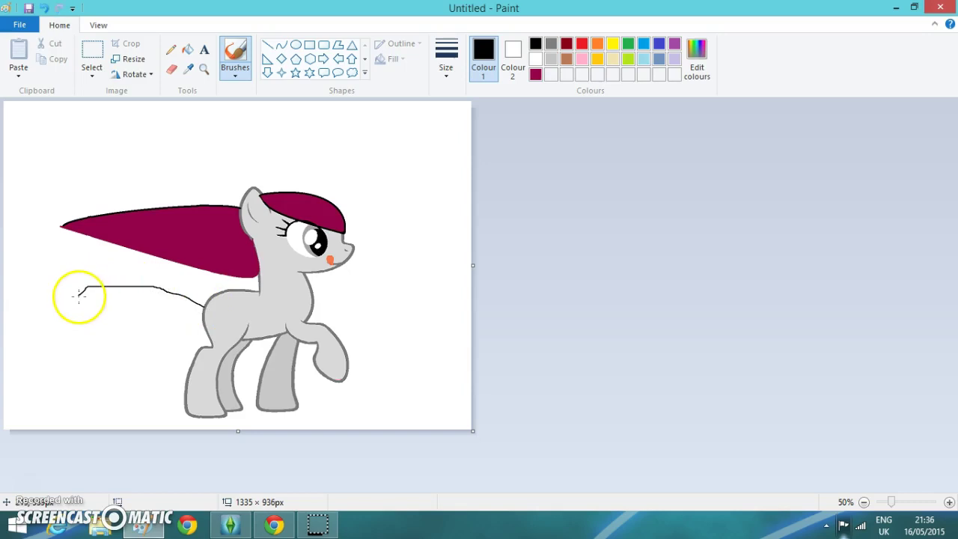
left_click(43, 8)
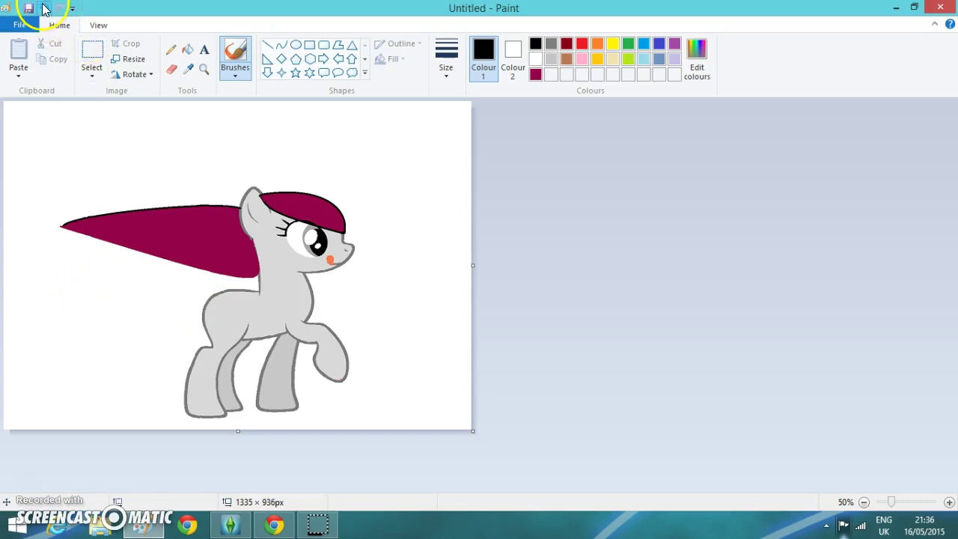
Step: Draw the tail's upper edge as a black curve about 381 px long, bowing slightly upwards from the rump to the tip
left_click(284, 46)
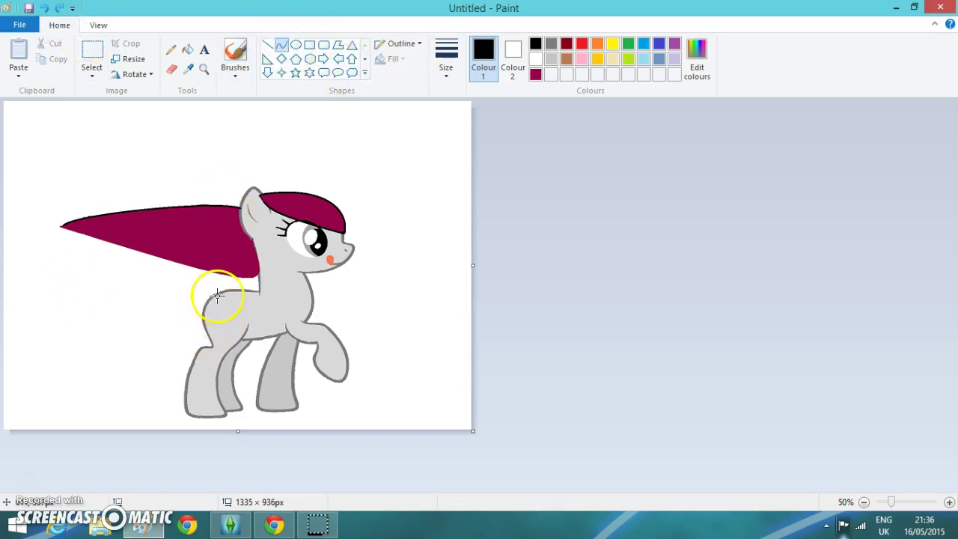
mouse_move(217, 295)
left_mouse_down()
mouse_move(157, 284)
mouse_move(54, 297)
mouse_move(152, 278)
mouse_move(205, 298)
left_mouse_up()
key("Escape")
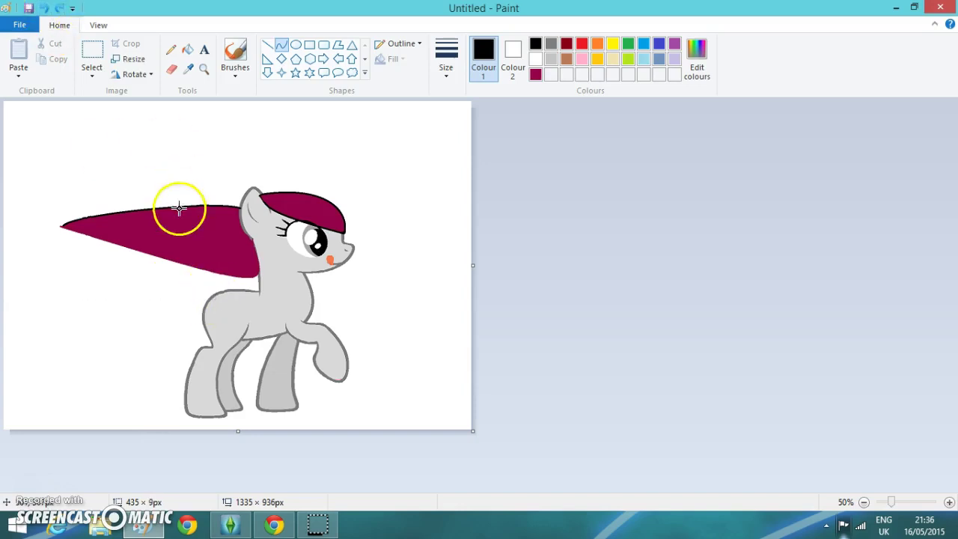
mouse_move(209, 294)
left_mouse_down()
mouse_move(129, 273)
mouse_move(95, 291)
left_mouse_up()
mouse_move(82, 289)
left_mouse_down()
mouse_move(85, 327)
mouse_move(75, 322)
mouse_move(145, 294)
mouse_move(138, 299)
left_mouse_up()
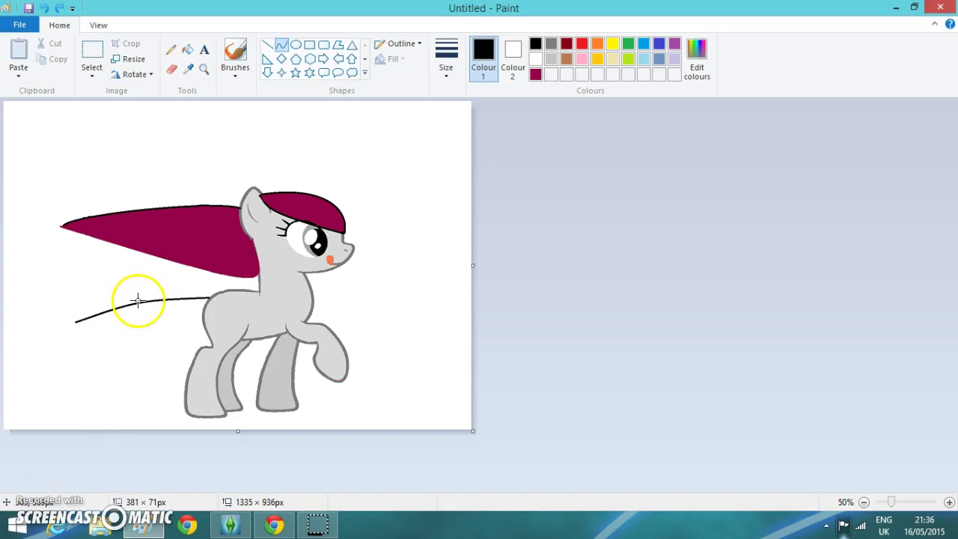
left_click(442, 324)
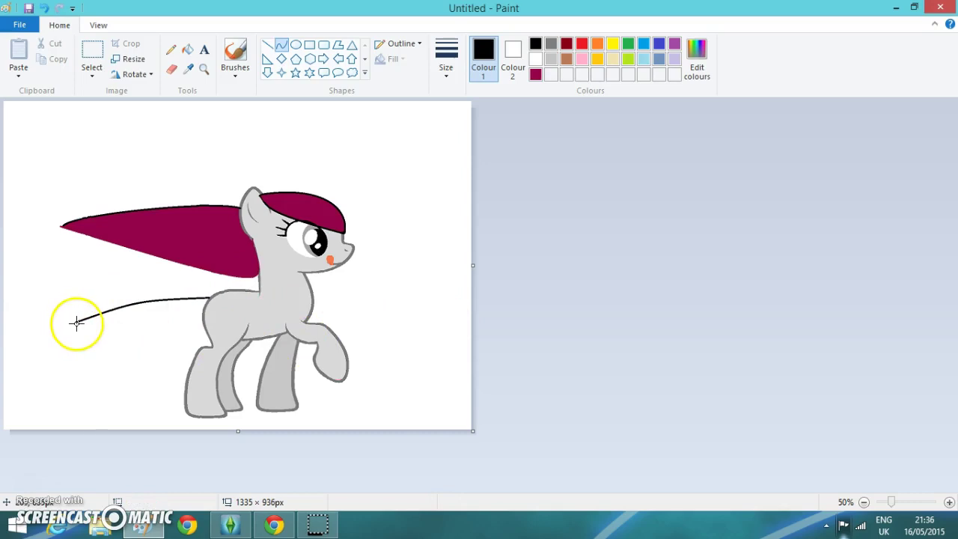
Step: Try a black curve for the tail's lower edge from the tip back to the rump, reshape and shift it, and undo it
left_click_drag(76, 321, 206, 327)
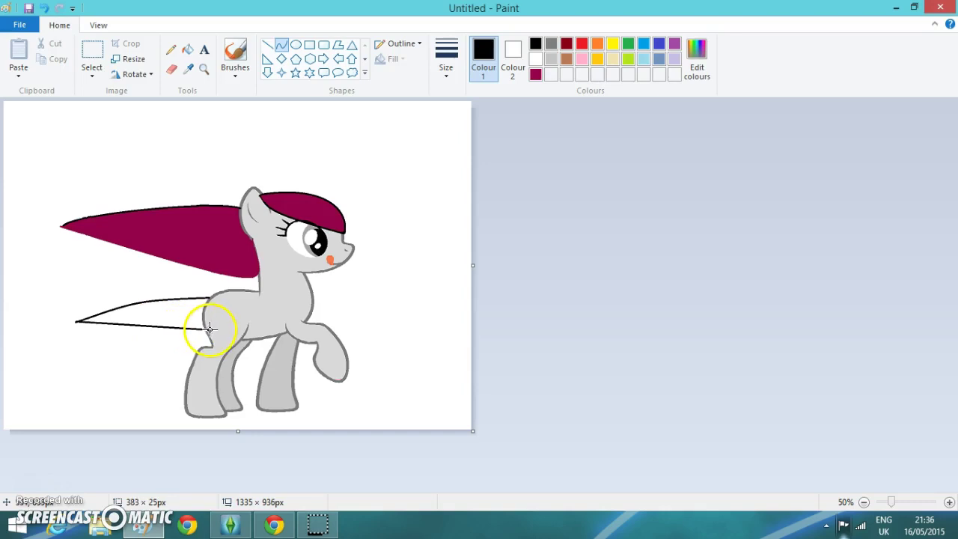
left_click_drag(186, 330, 143, 341)
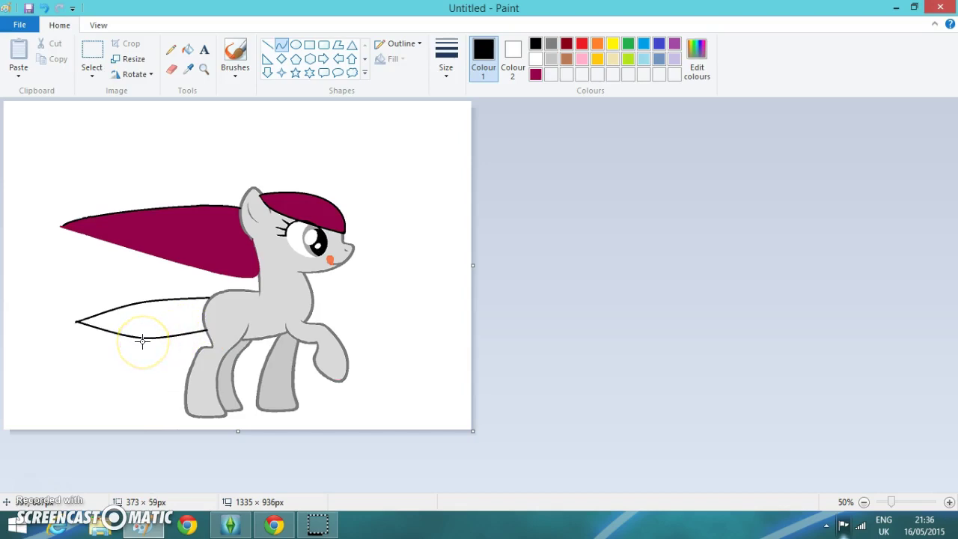
left_click(536, 73)
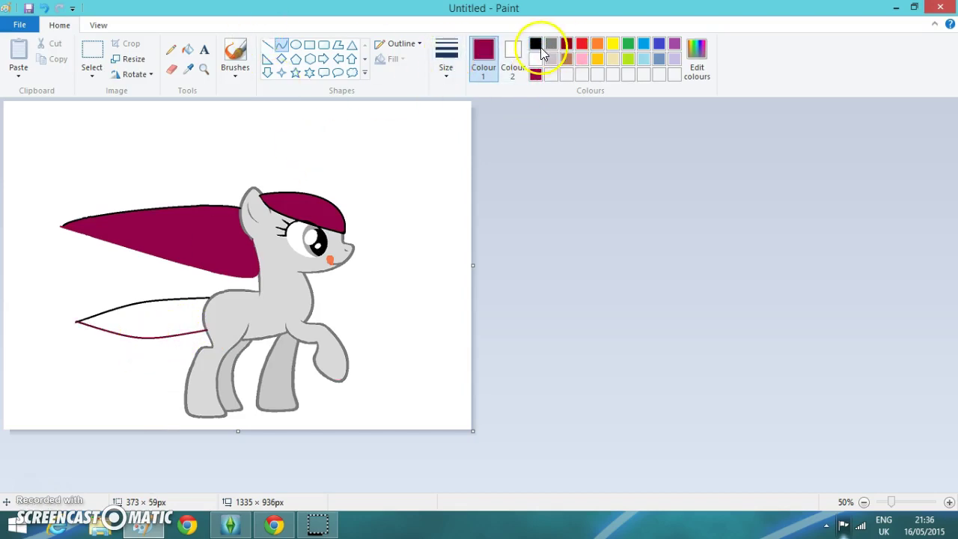
left_click(128, 384)
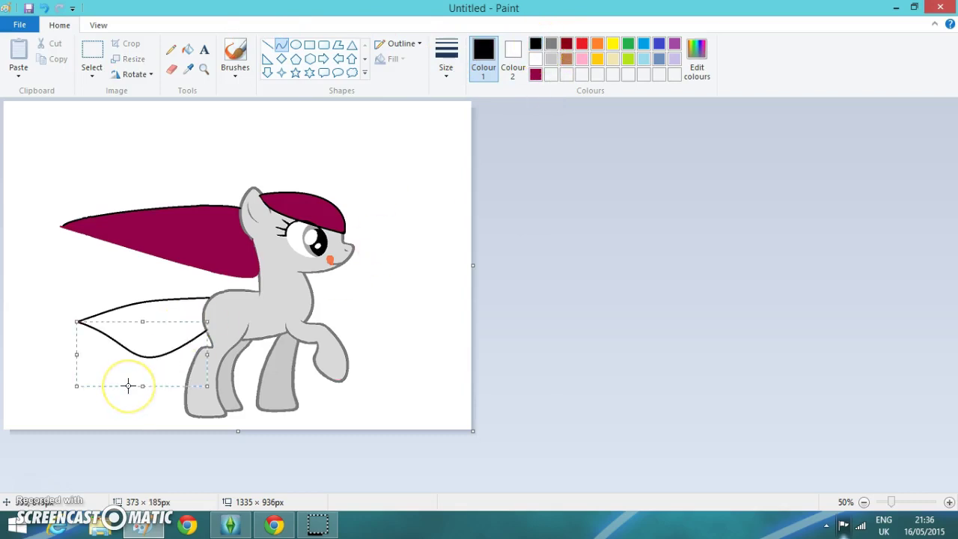
left_click_drag(128, 384, 133, 366)
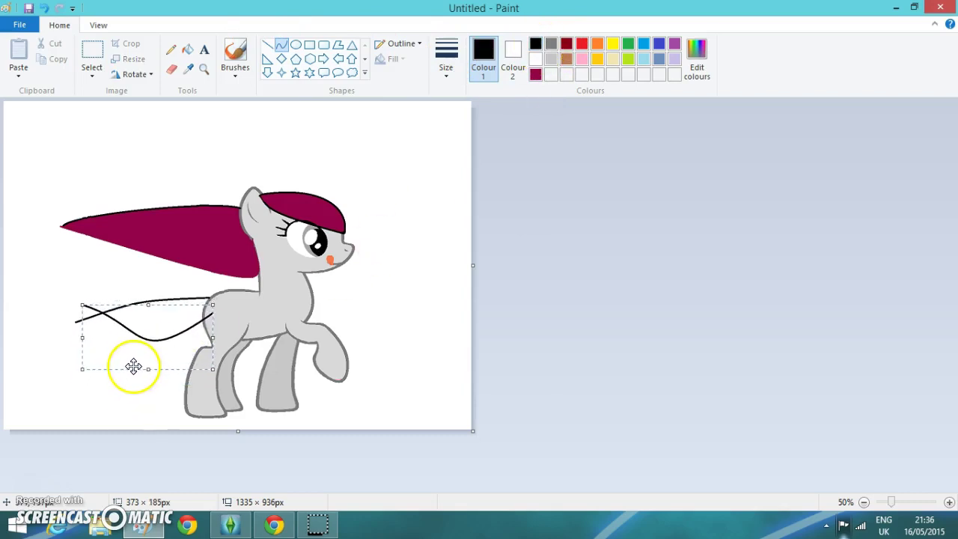
left_click(43, 7)
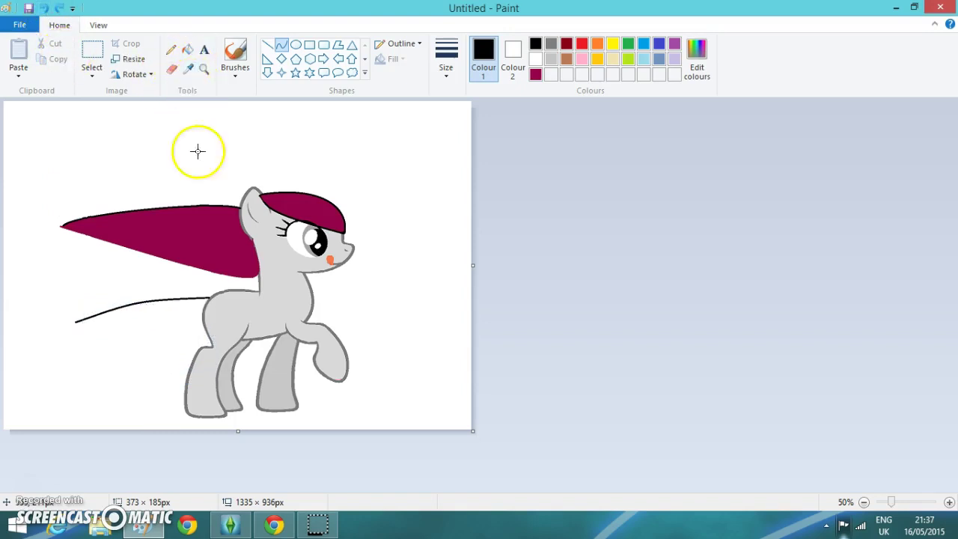
Step: Draw the tail's lower edge as a downward-bowed black curve about 387 px long from the rump to the tail tip, and adjust its fit
left_click(192, 64)
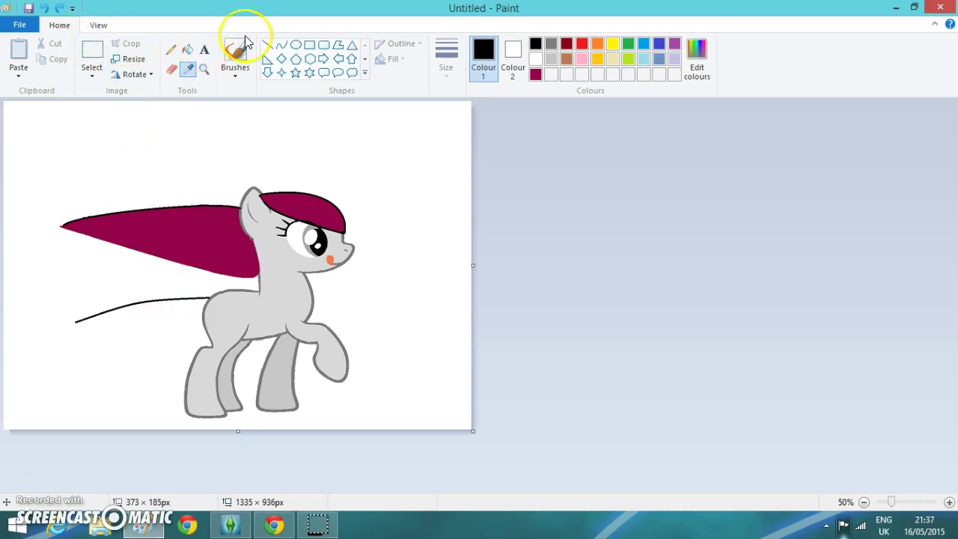
left_click(283, 46)
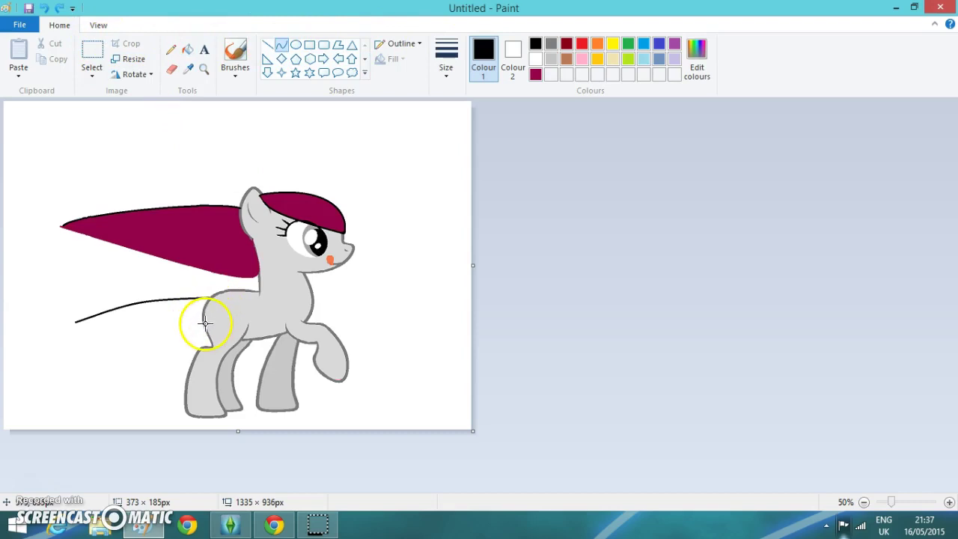
left_click_drag(204, 323, 68, 321)
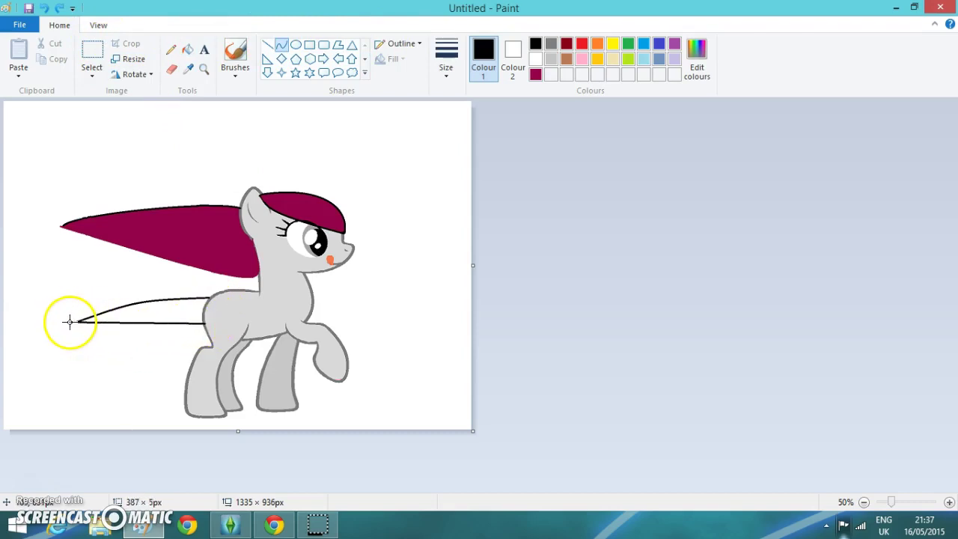
left_click_drag(167, 321, 155, 345)
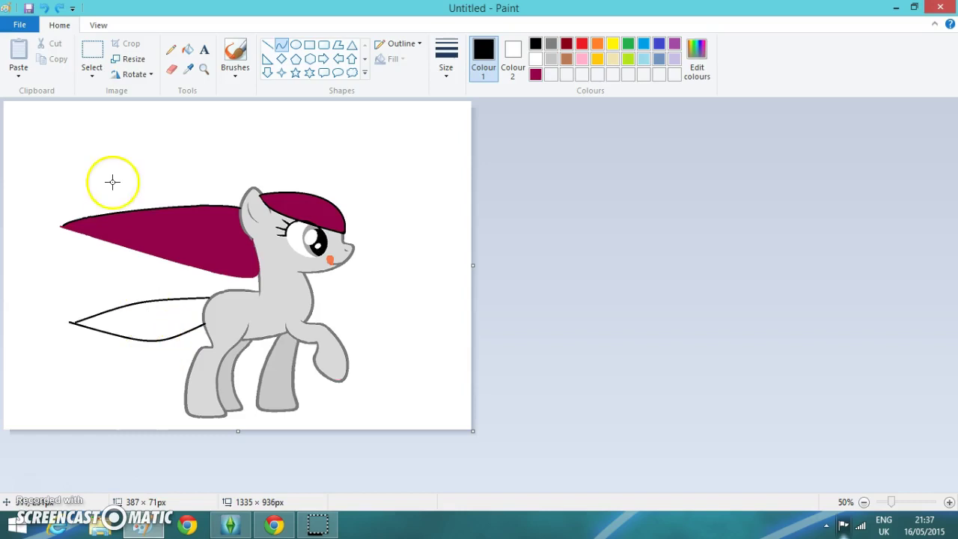
left_click(156, 340)
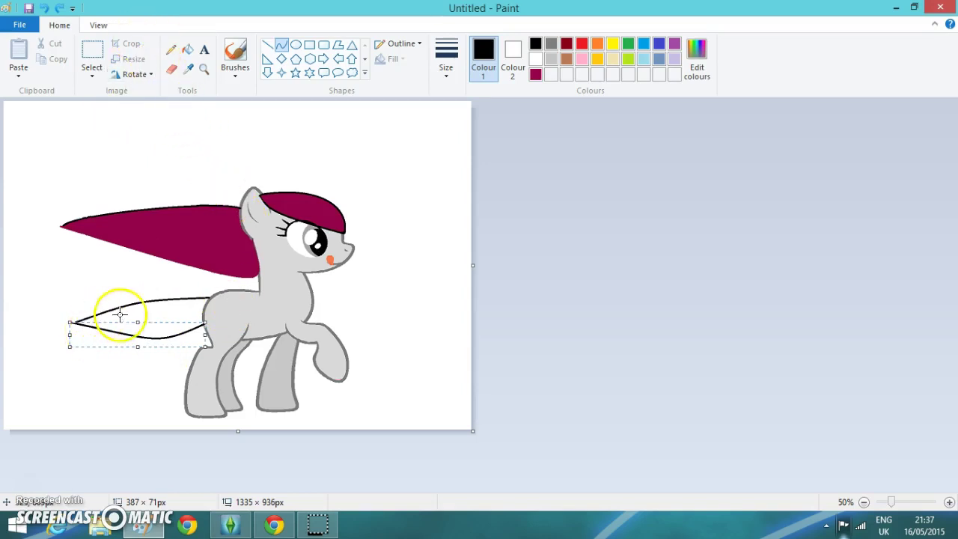
mouse_move(140, 346)
left_mouse_down()
mouse_move(146, 341)
mouse_move(147, 357)
mouse_move(124, 339)
left_mouse_up()
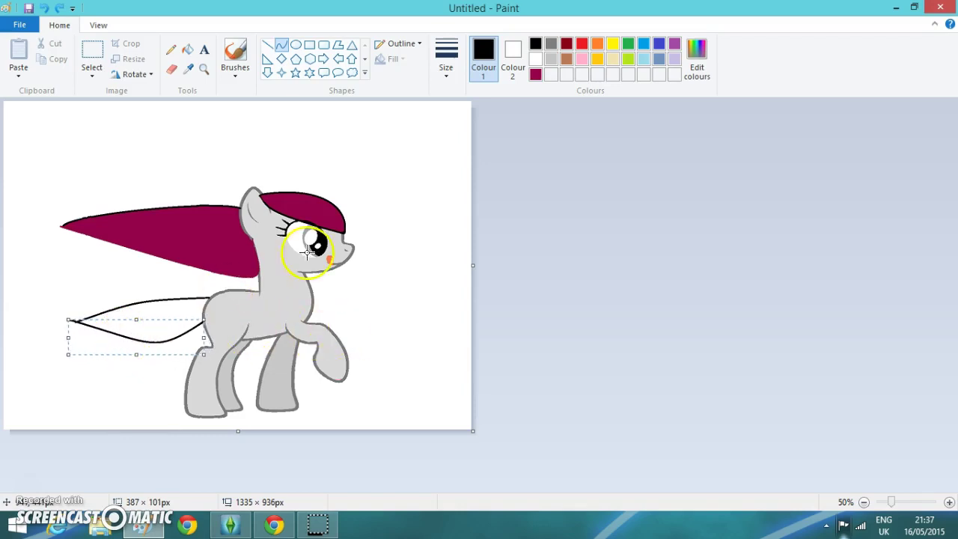
Step: Fill the outlined tail with the same dark magenta as the mane
left_click(193, 46)
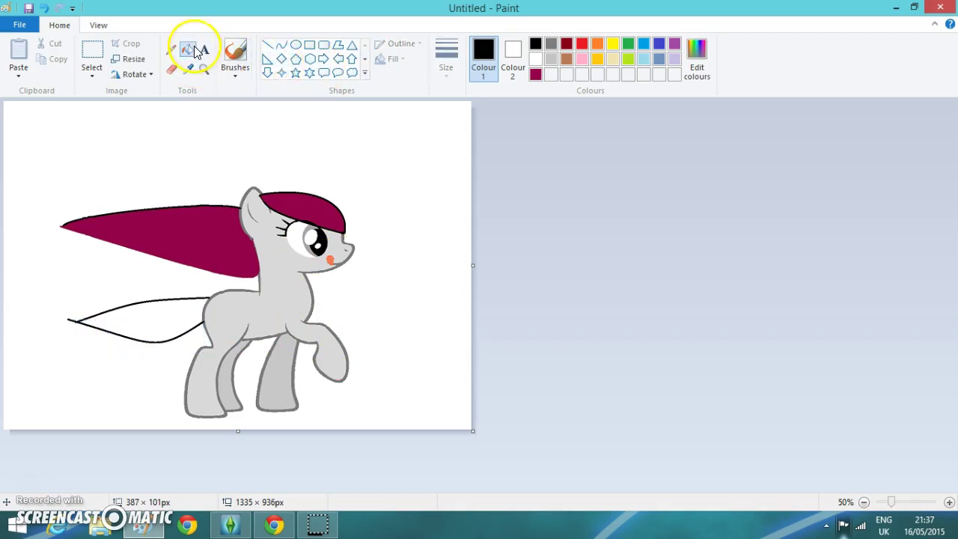
left_click(532, 75)
left_click(166, 307)
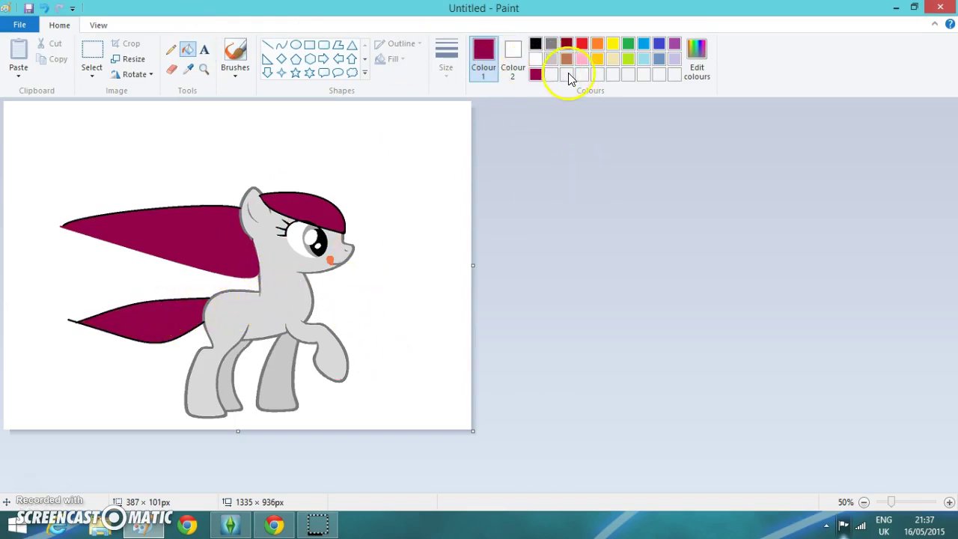
Step: Mix a bright pink with red 255, green 9, blue 132, and fill the pony's body and far front leg with it
left_click(696, 56)
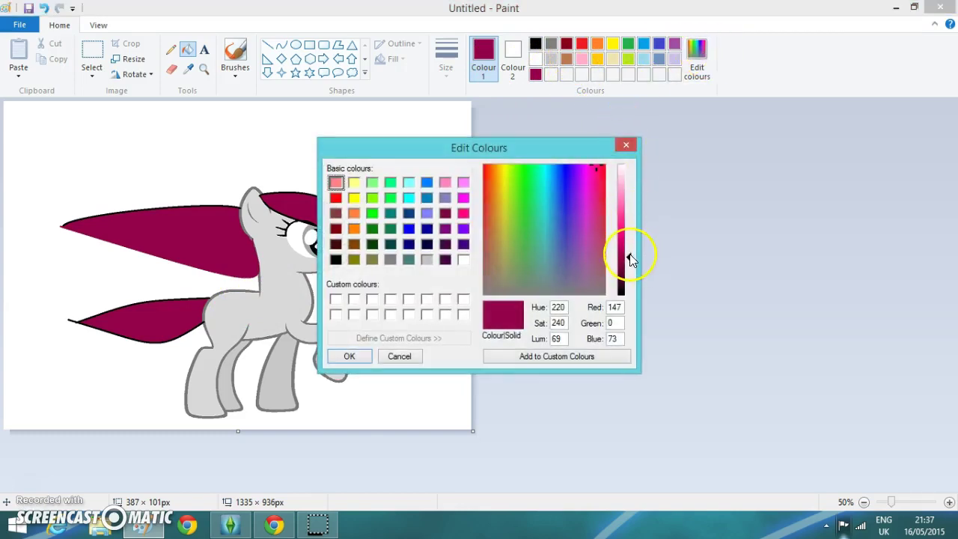
left_click_drag(629, 259, 631, 236)
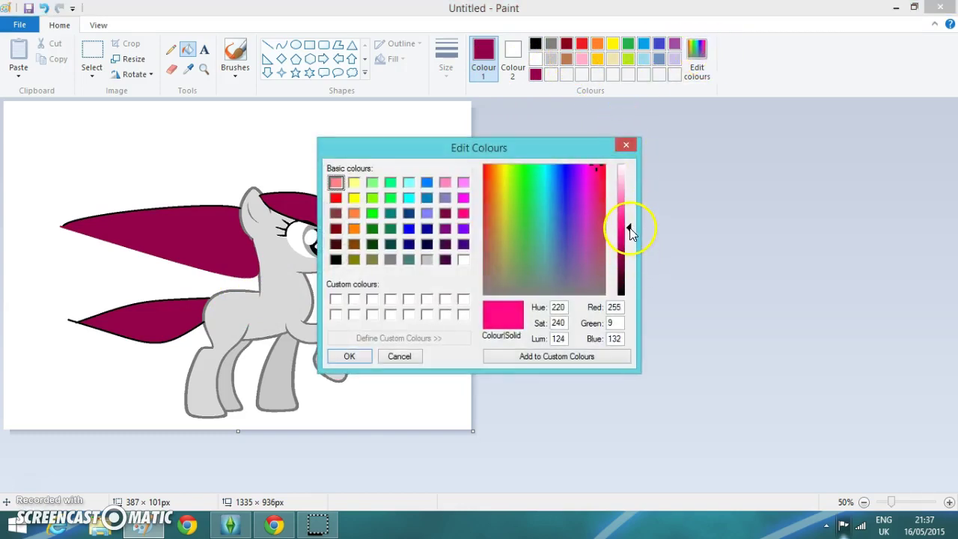
left_click(349, 356)
left_click(300, 304)
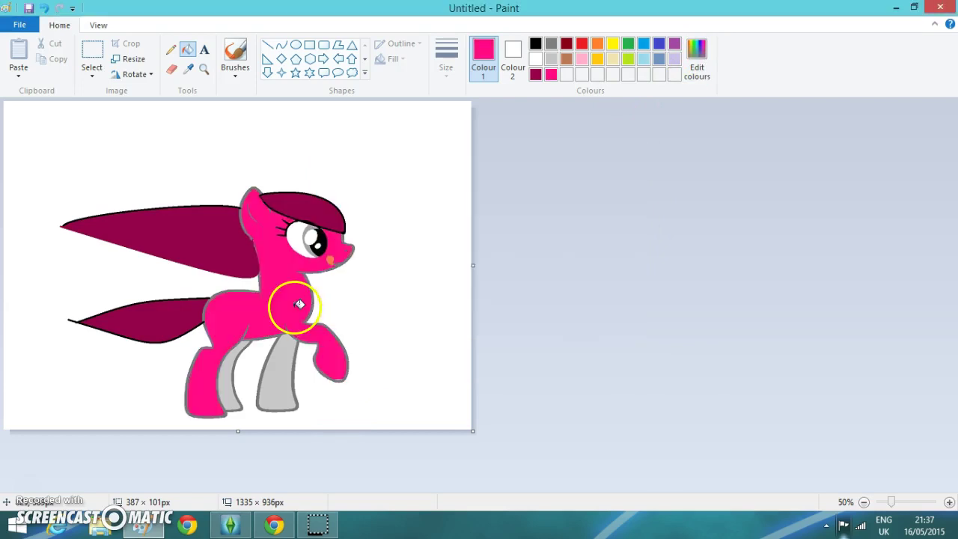
left_click(289, 358)
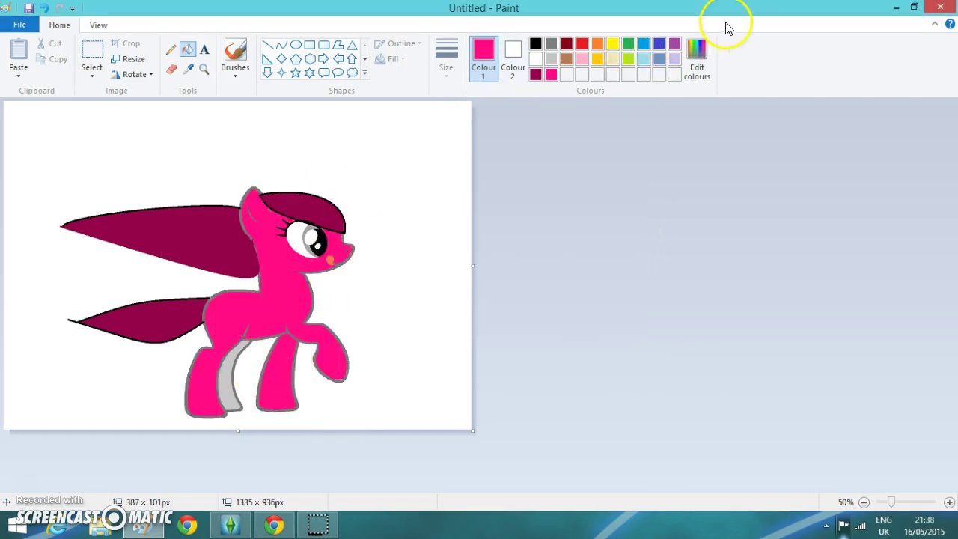
Step: Mix a darker pink with red 210, green 0, blue 105 as the drawing colour
left_click(692, 54)
left_click_drag(629, 227, 626, 244)
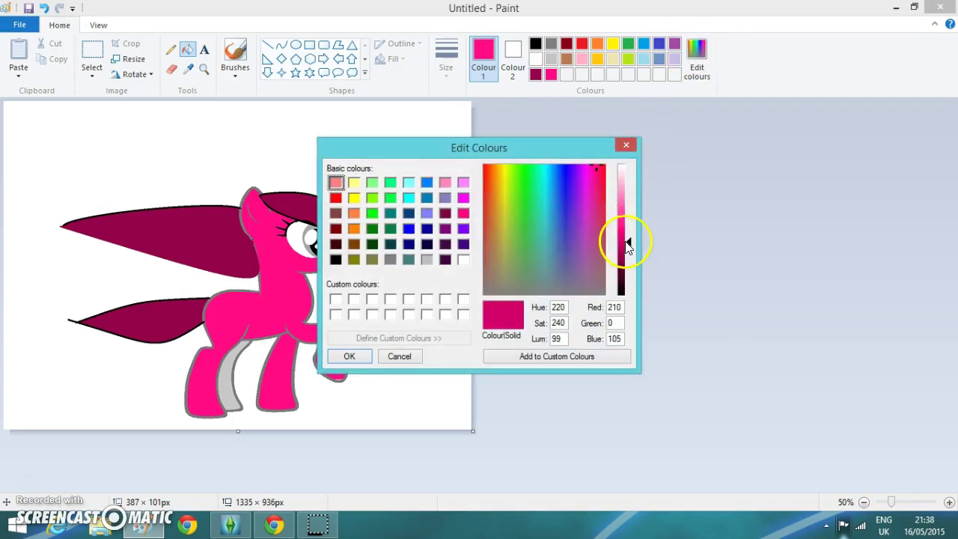
left_click(350, 356)
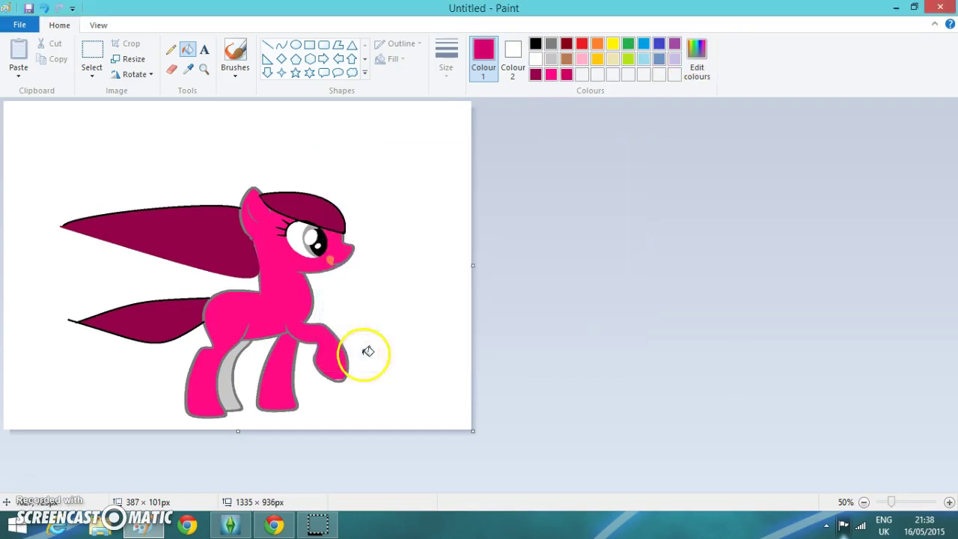
Step: Try darker pink fills on the background and grey body outline, and undo them together with the far front leg's bright pink fill
left_click(265, 380)
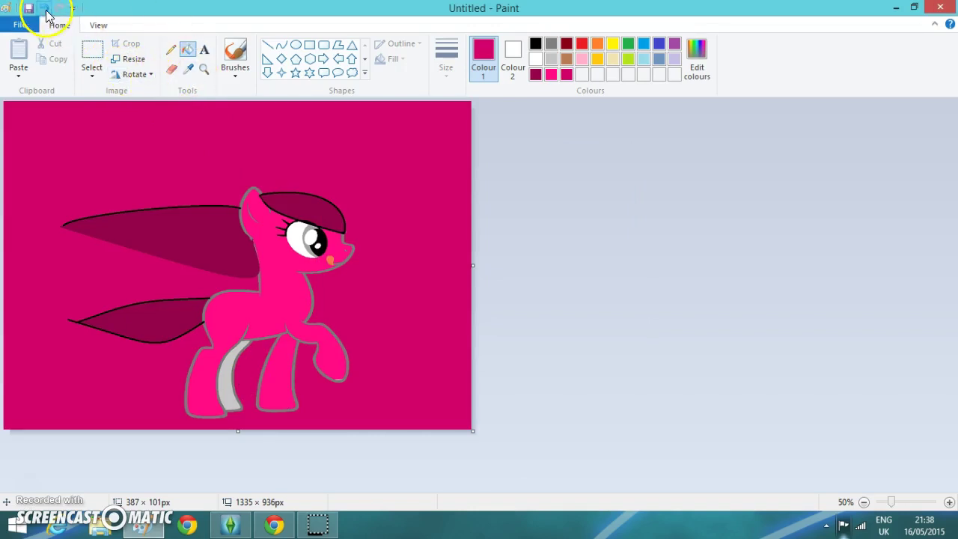
left_click(45, 9)
left_click(267, 321)
left_click(286, 376)
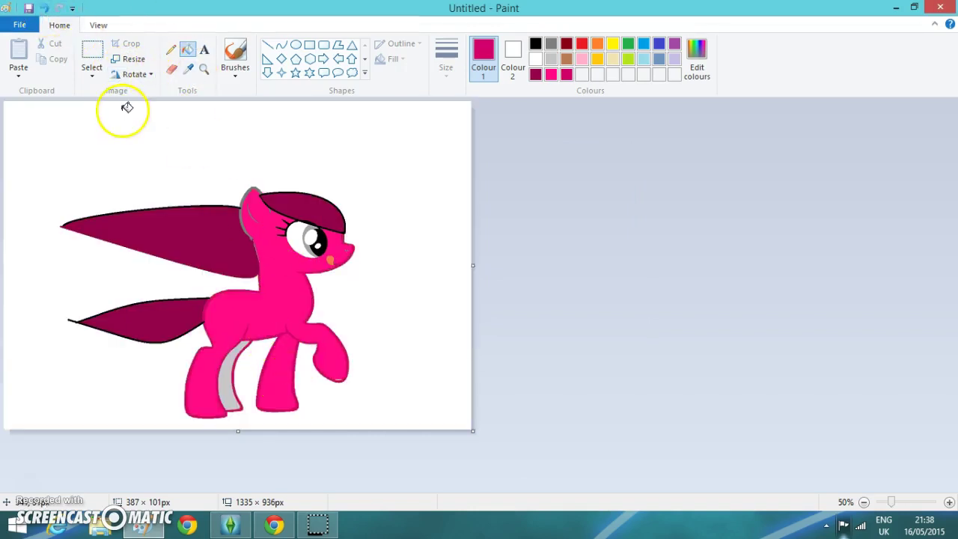
left_click(45, 9)
left_click(45, 8)
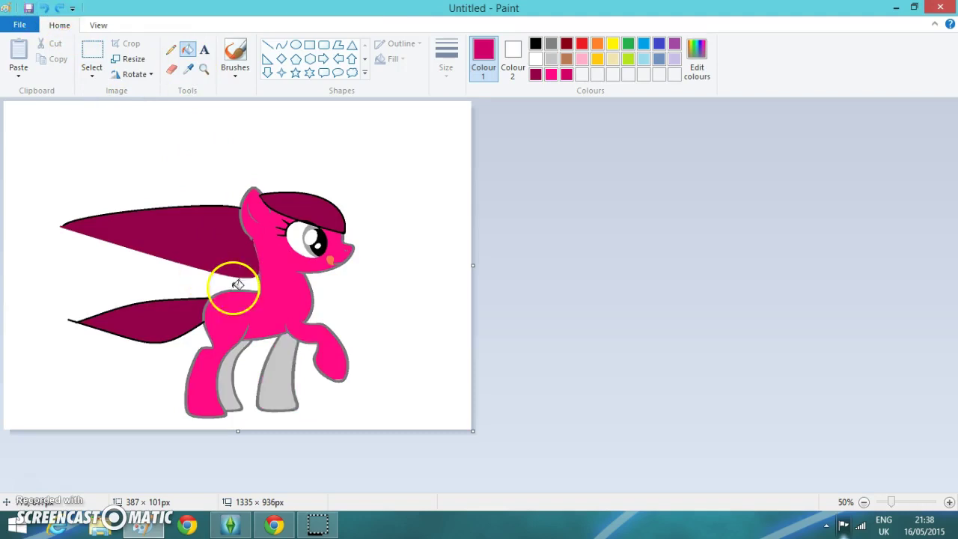
Step: Fill the far front leg and far hind leg with the darker pink, undoing the stray fill of the body outline
left_click(291, 364)
left_click(237, 370)
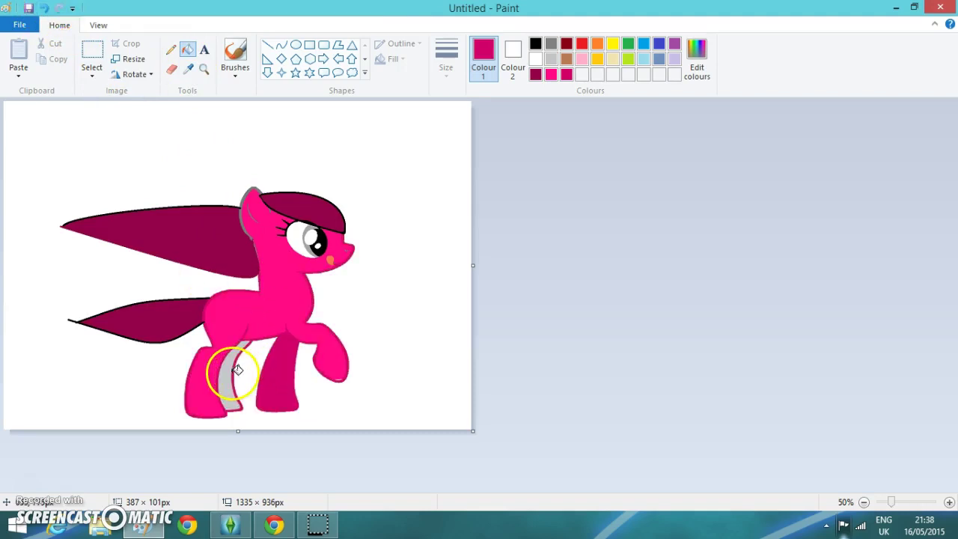
left_click(45, 8)
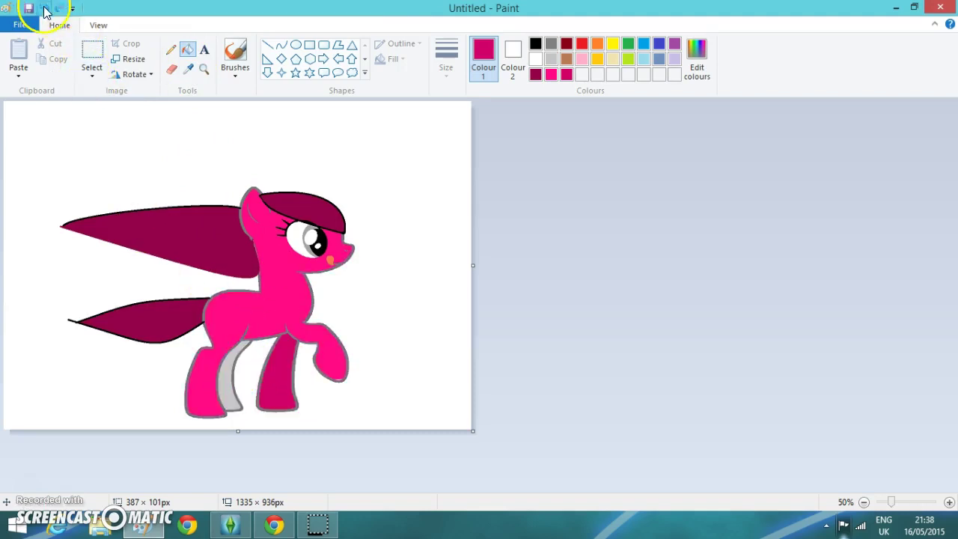
left_click(225, 389)
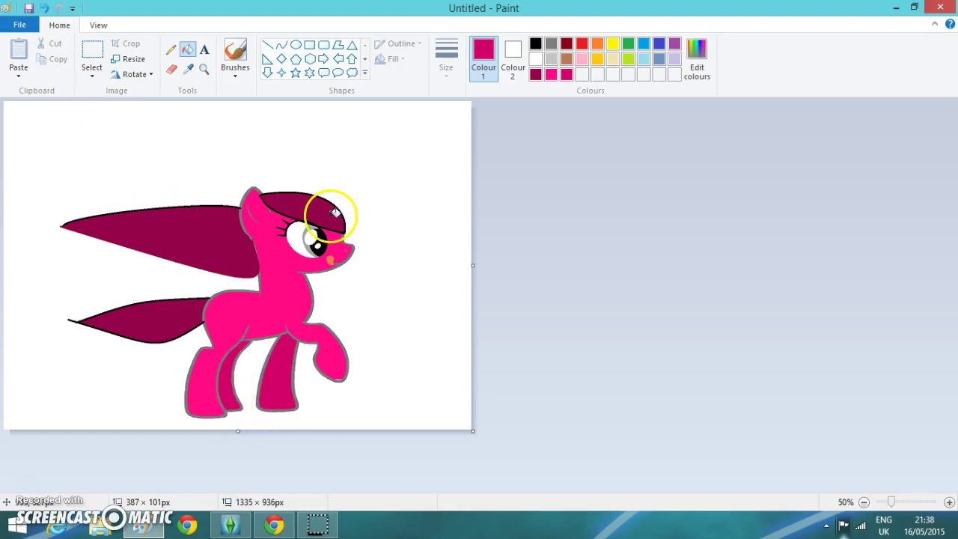
Step: Mix a dark maroon with red 98, green 0, blue 49, and fill the pony's grey body outline with it
left_click(703, 52)
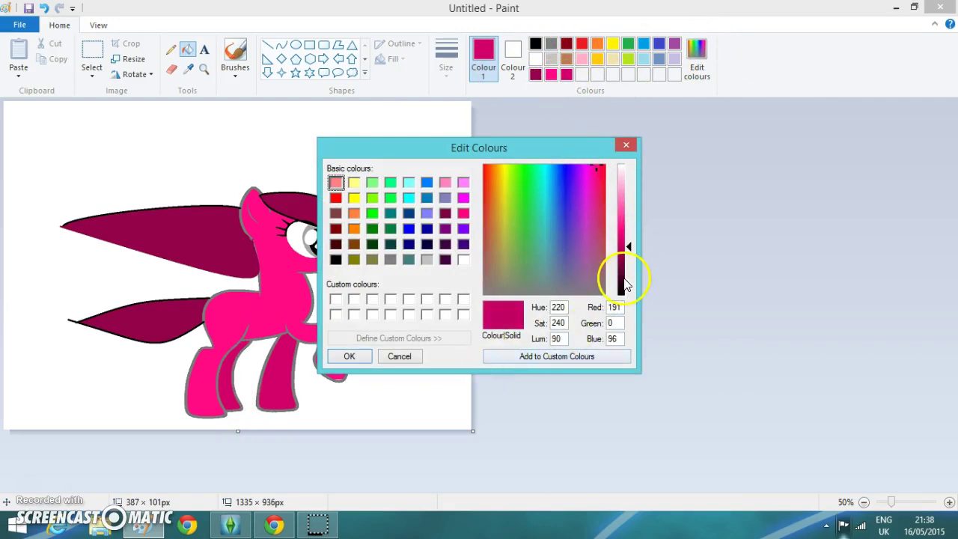
left_click(627, 279)
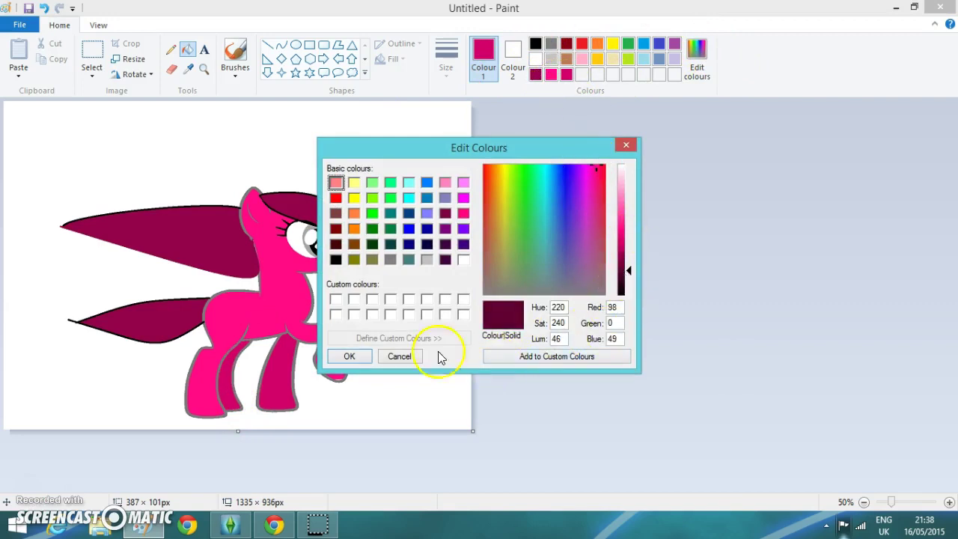
left_click(349, 362)
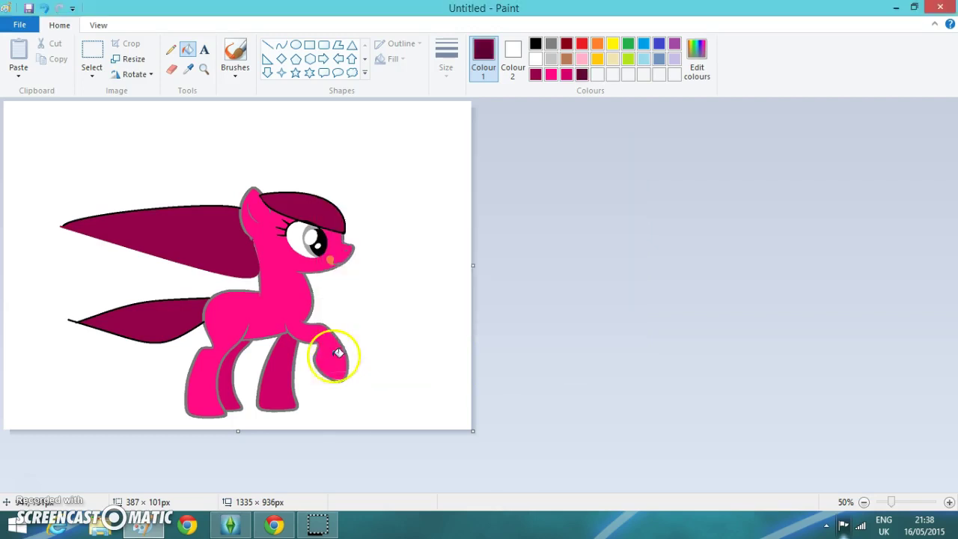
left_click(343, 337)
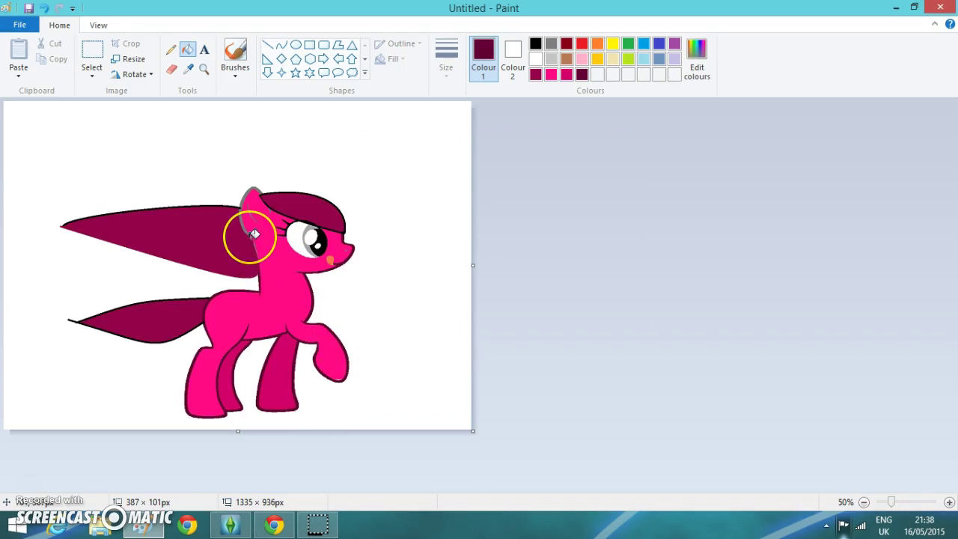
Step: Fill the grey ear outline with the dark maroon, undoing the stray fills of the mane and body
left_click(254, 234)
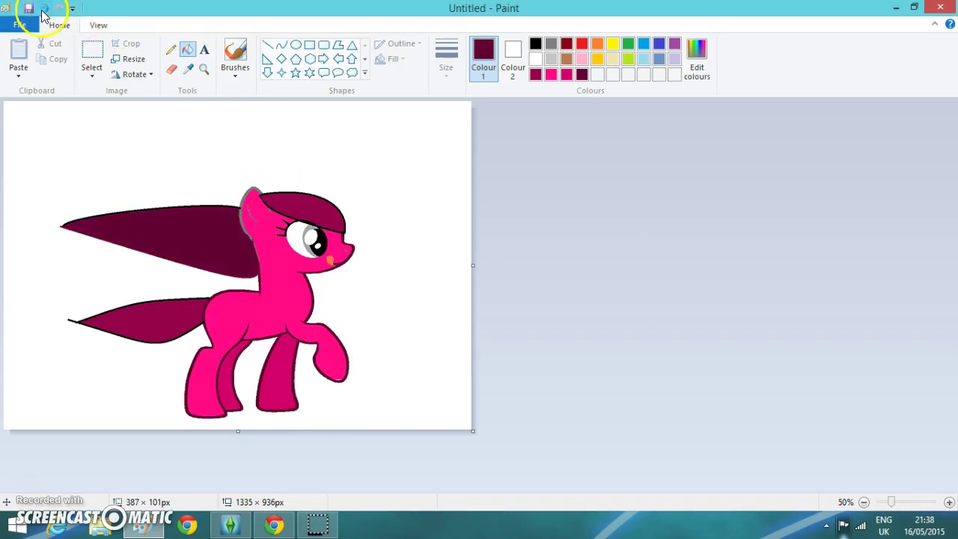
left_click(44, 10)
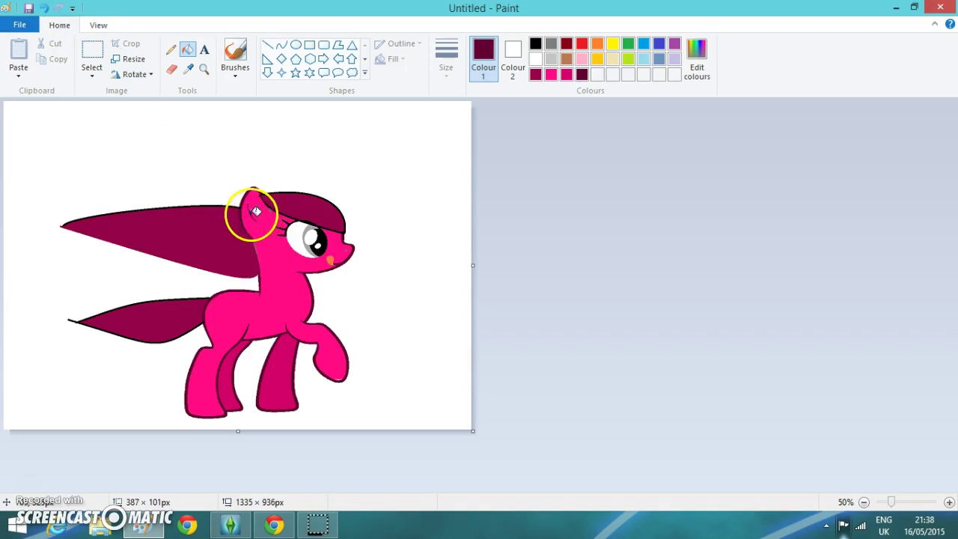
left_click(277, 210)
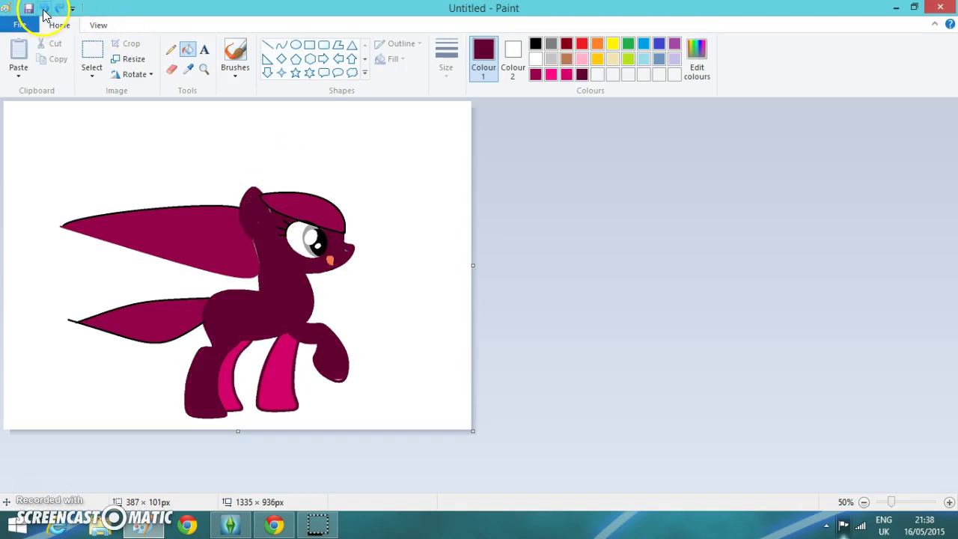
left_click(44, 9)
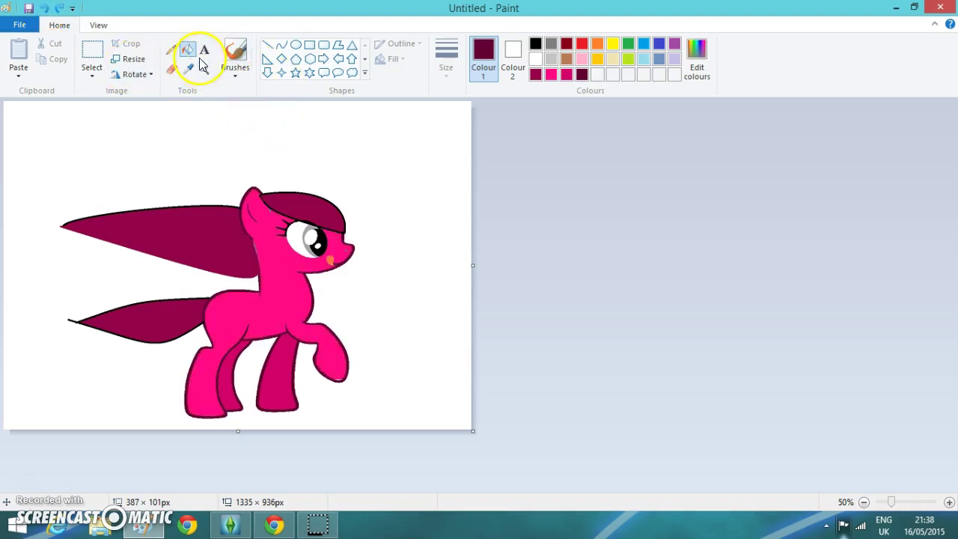
Step: Fill the leftover grey outline bits under the fringe and along the back of the neck with the dark maroon
left_click(204, 68)
left_click(270, 226)
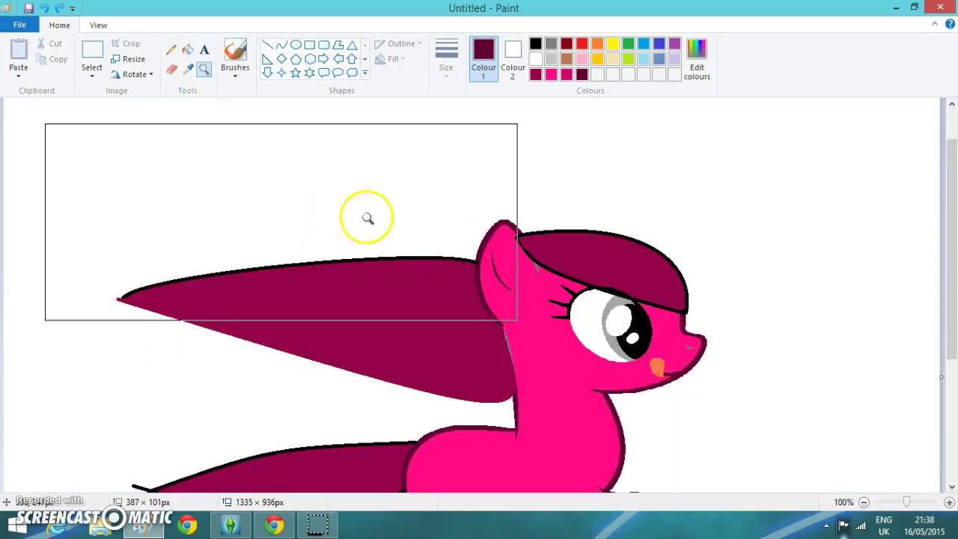
left_click(511, 300)
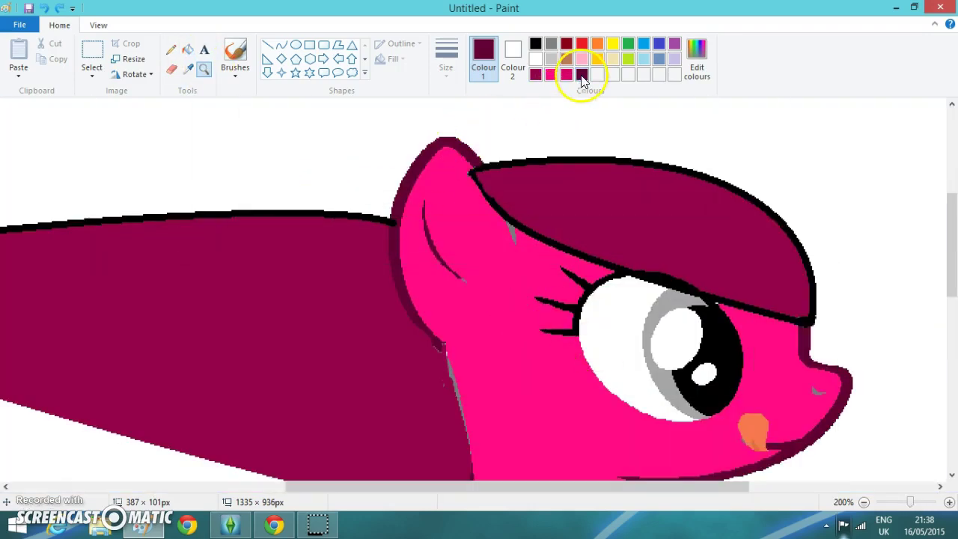
left_click(188, 51)
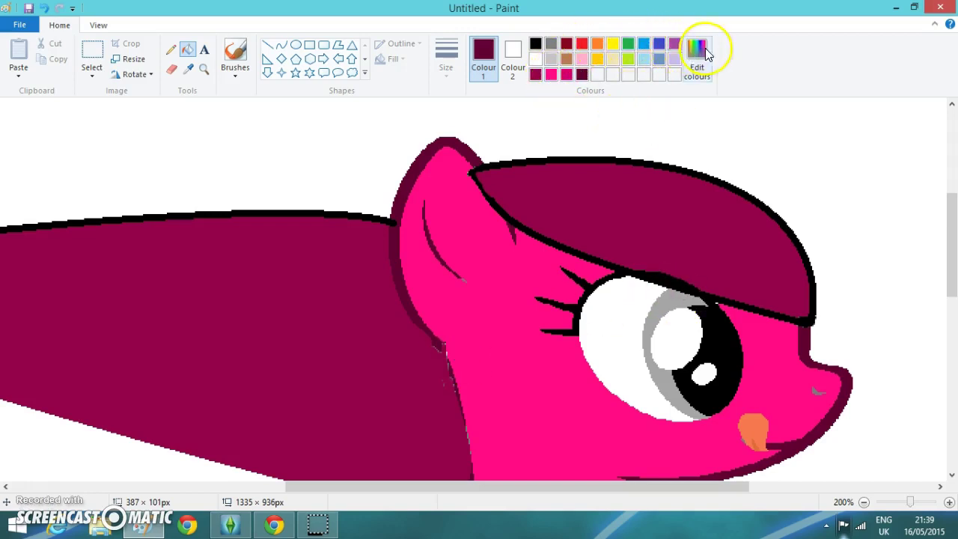
Step: Fill the grey part of the pony's iris with the palette's light pink, and choose black as the drawing colour
left_click(551, 75)
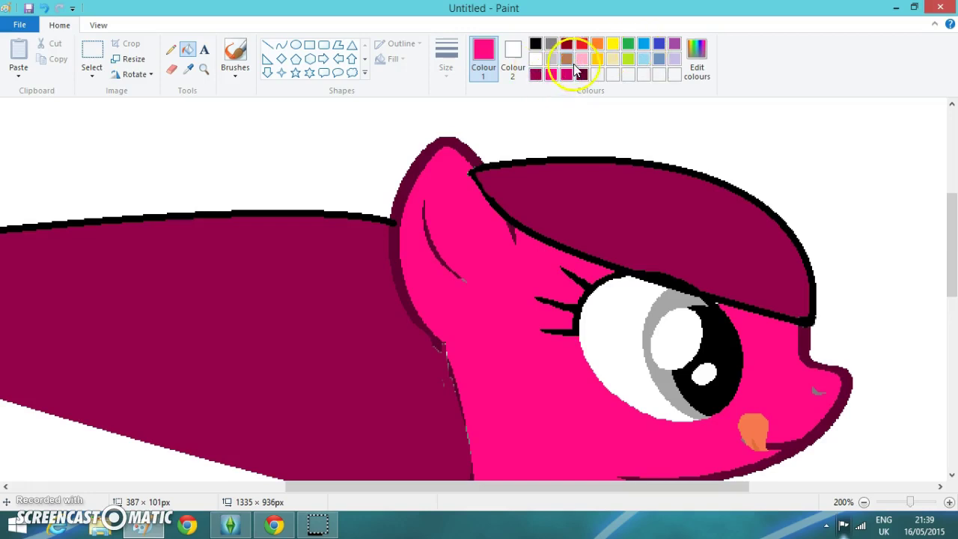
left_click(582, 59)
left_click(683, 296)
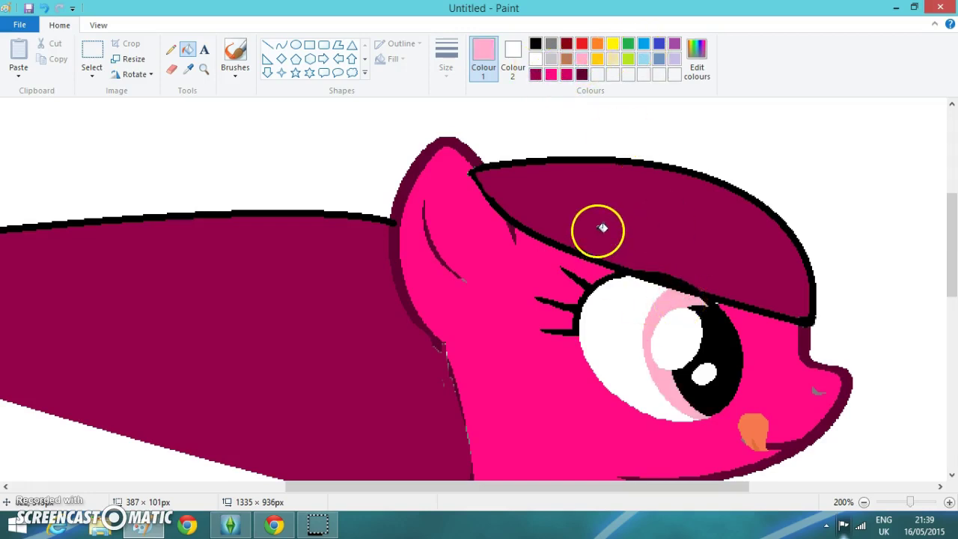
left_click(535, 43)
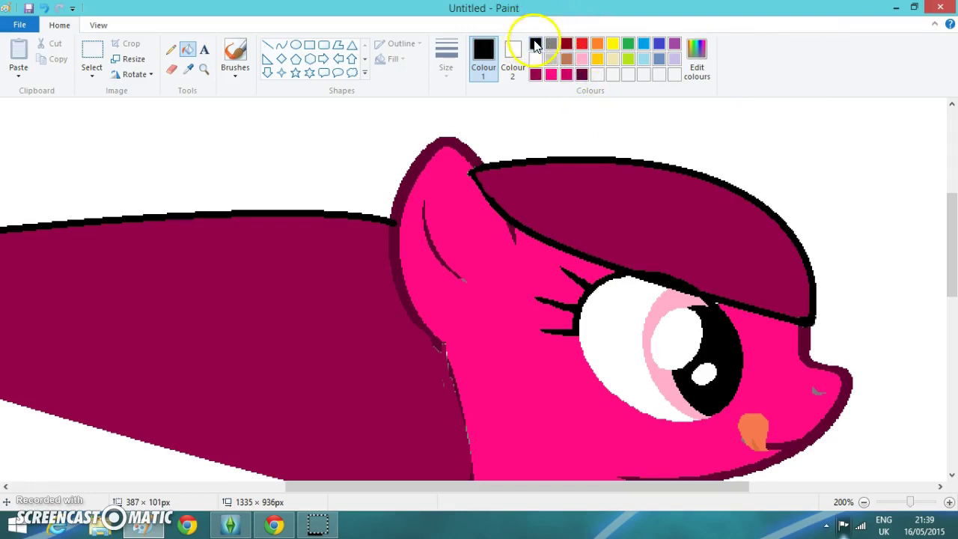